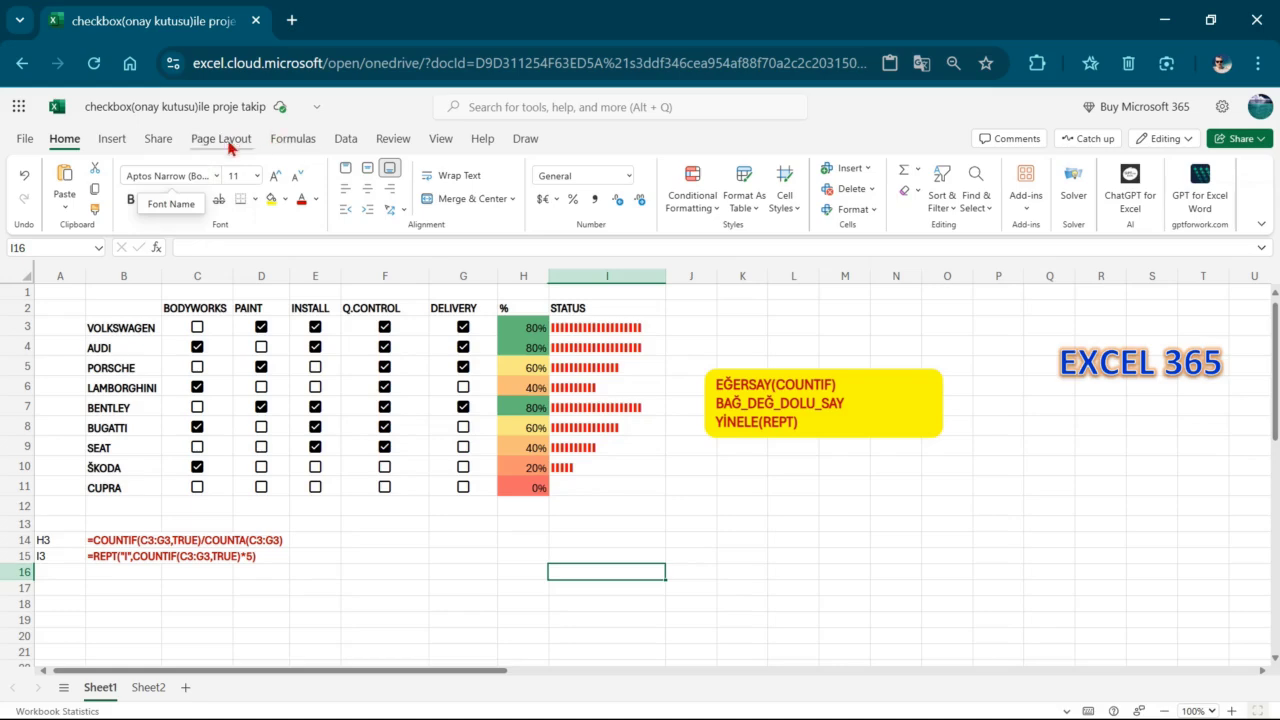
Step: Select the table of cars and process stages in B2:G11 on Sheet1
{"action": "left_click", "coordinate": [111, 139]}
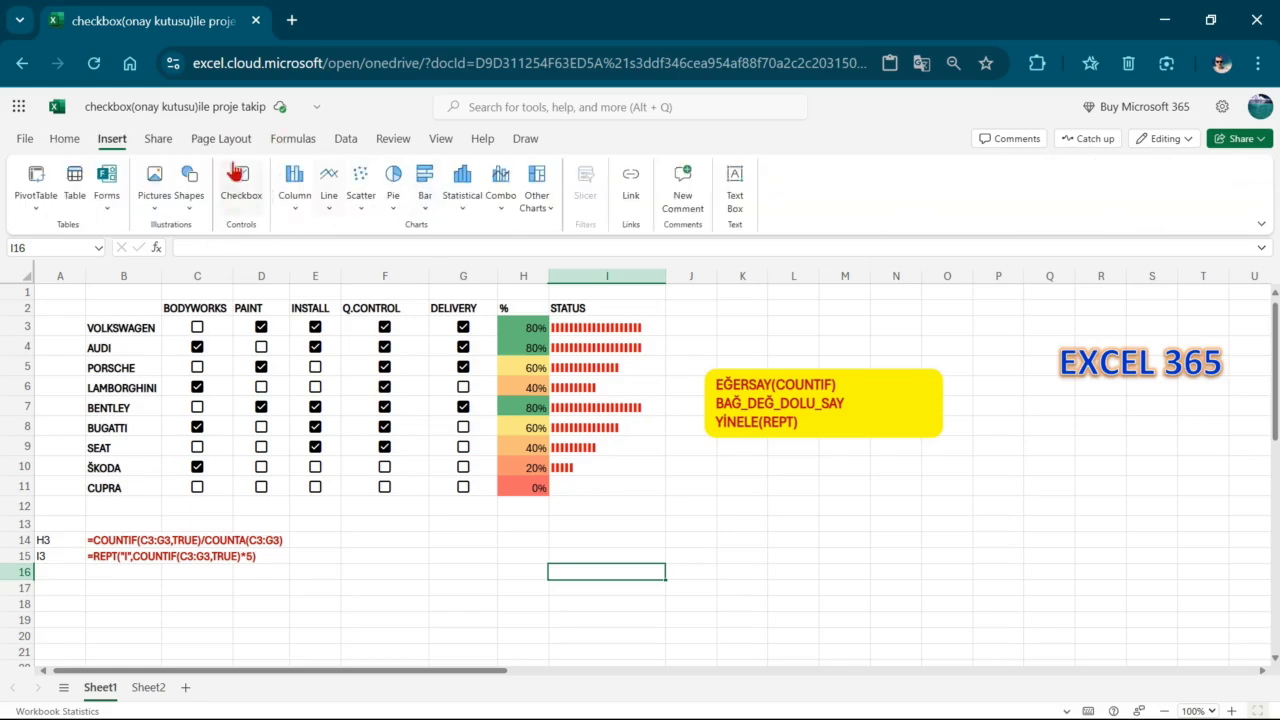
{"action": "left_click", "coordinate": [806, 540]}
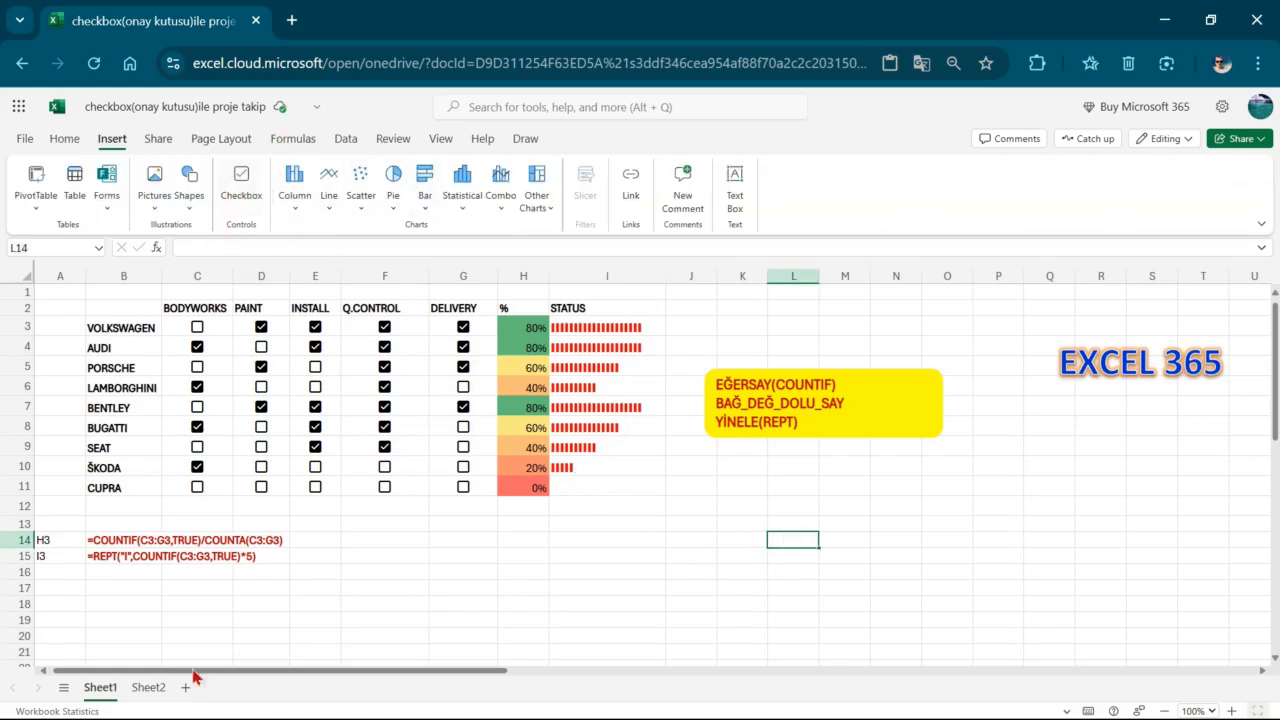
{"action": "left_click", "coordinate": [512, 570]}
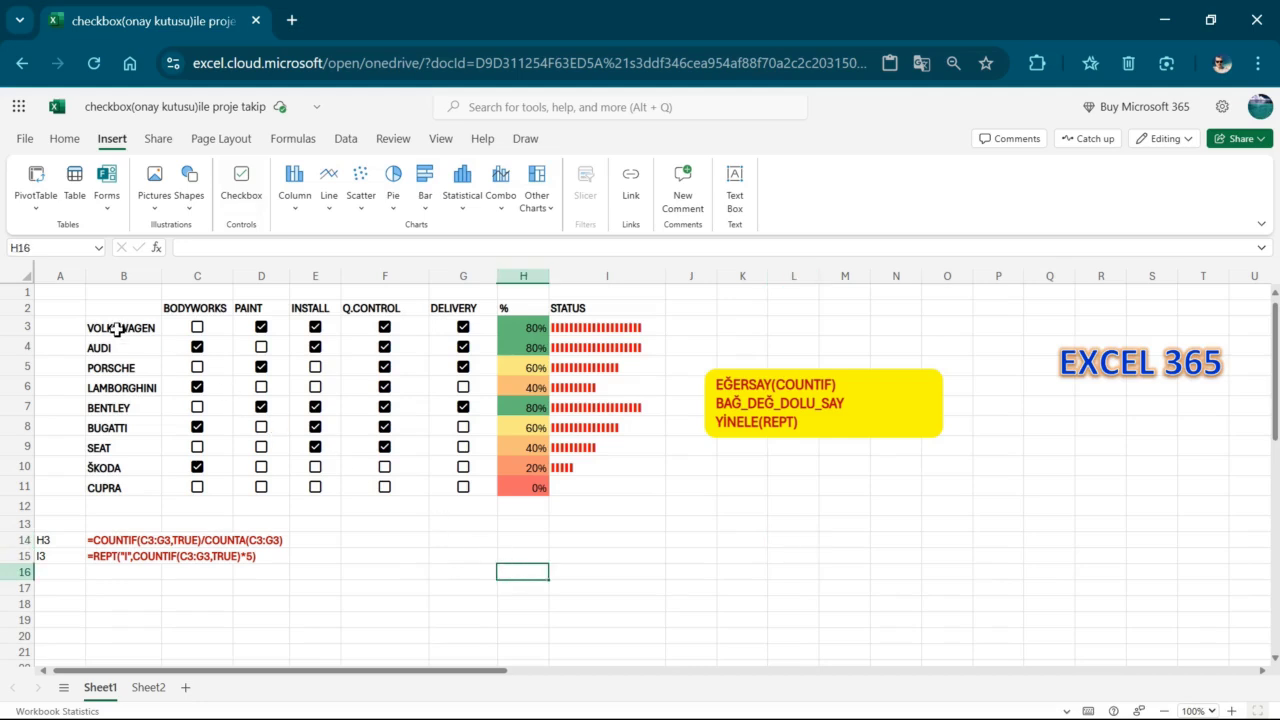
{"action": "left_click_drag", "start_coordinate": [112, 304], "coordinate": [432, 487]}
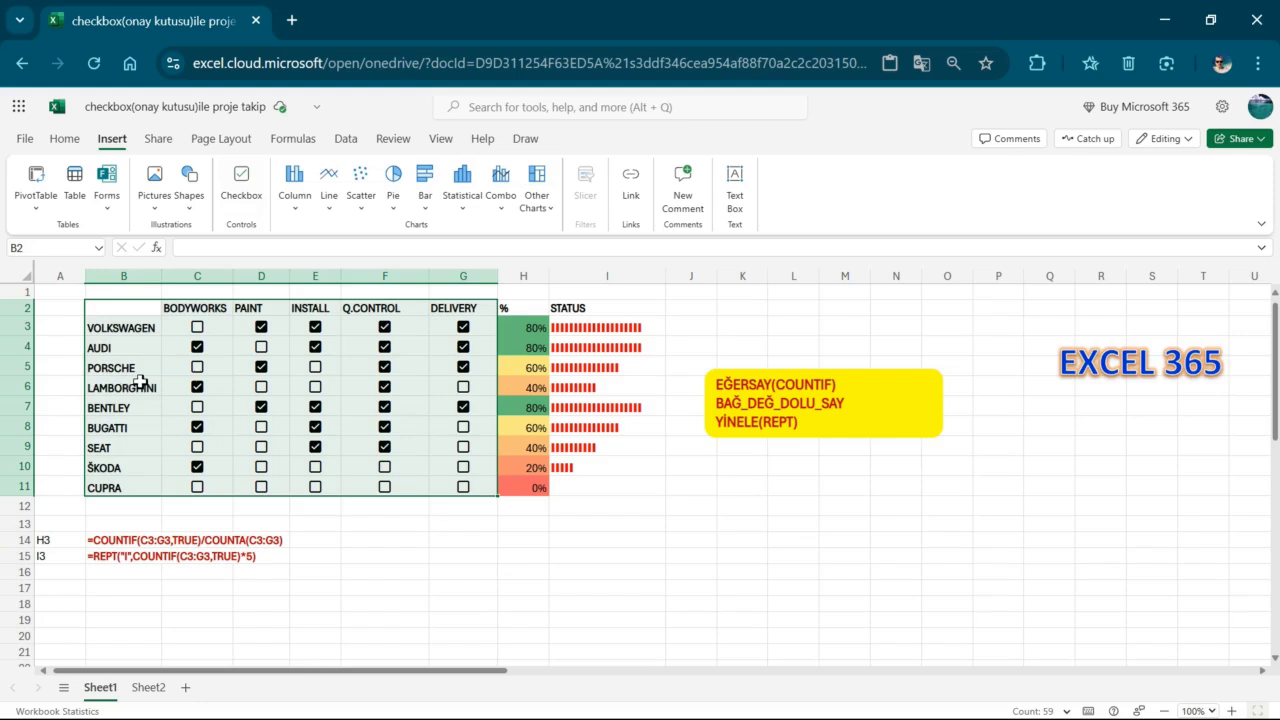
Step: Tick BODYWORKS for VOLKSWAGEN, and clear all five of that row's stage checkboxes, ending with BODYWORKS
{"action": "left_click", "coordinate": [197, 327]}
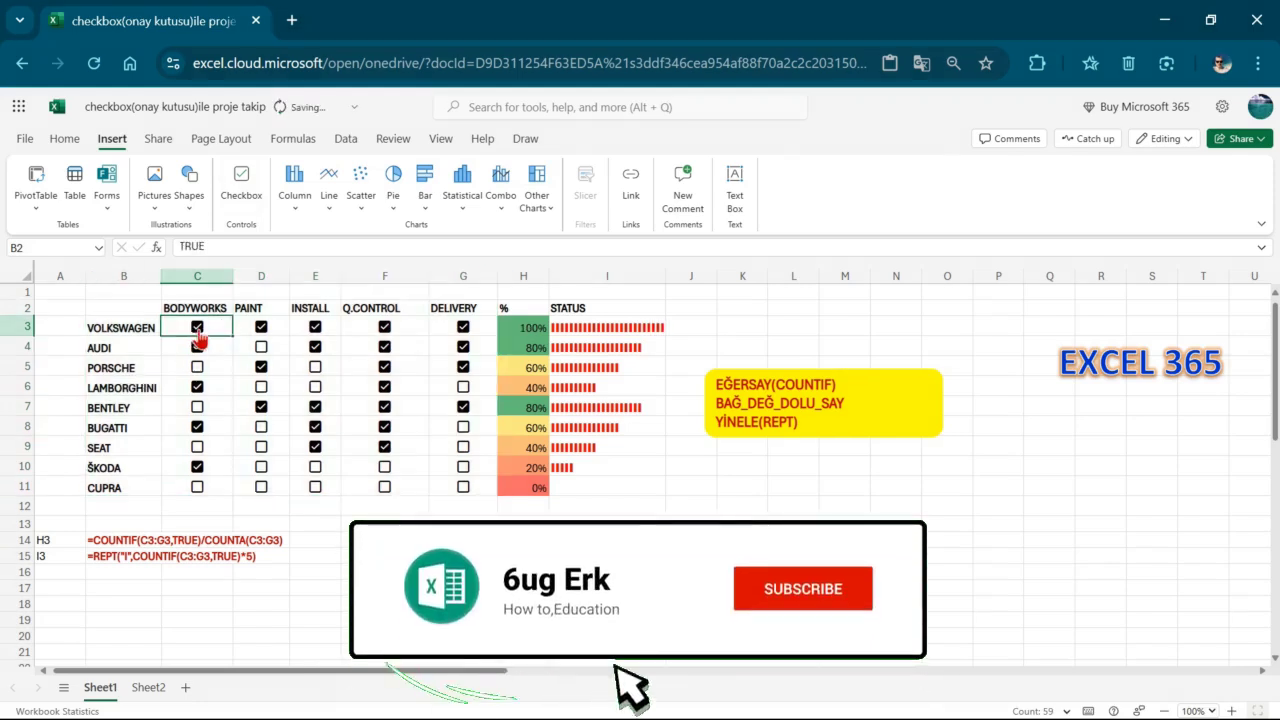
{"action": "left_click", "coordinate": [263, 328]}
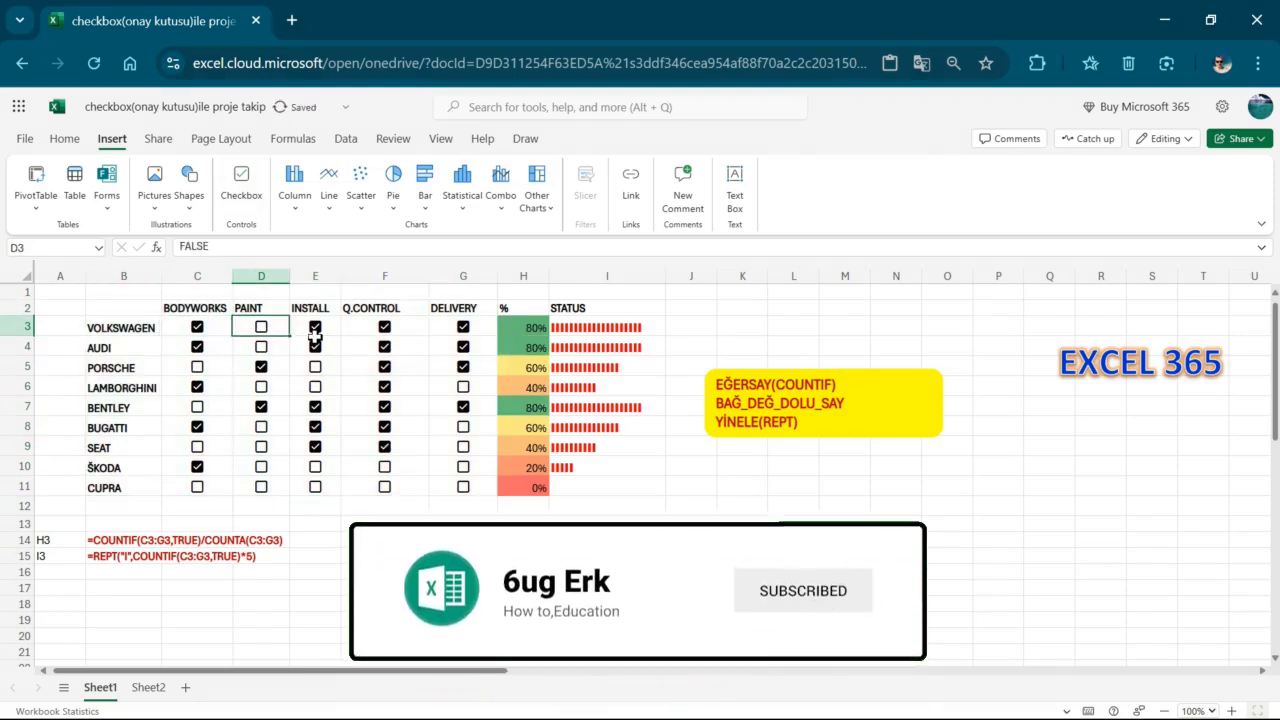
{"action": "left_click", "coordinate": [315, 339]}
{"action": "left_click", "coordinate": [317, 330]}
{"action": "left_click", "coordinate": [316, 328]}
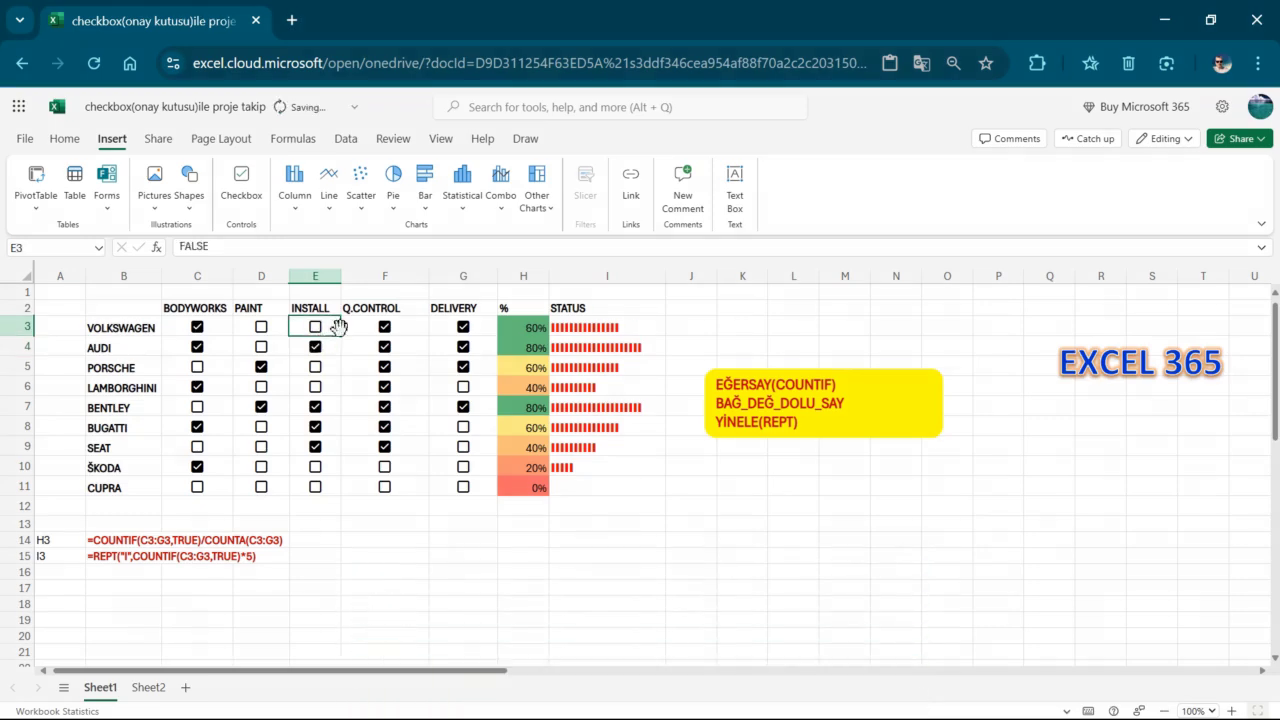
{"action": "left_click", "coordinate": [384, 328]}
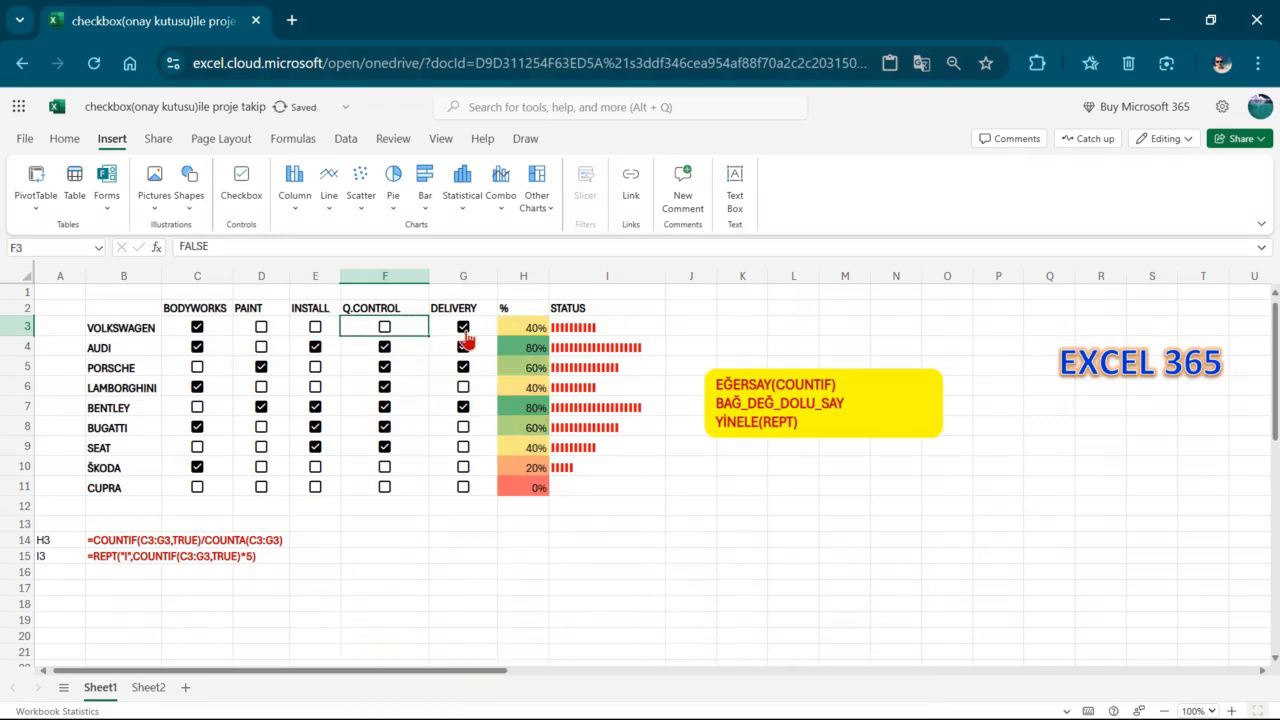
{"action": "left_click", "coordinate": [462, 328]}
{"action": "left_click_drag", "start_coordinate": [218, 309], "coordinate": [463, 309]}
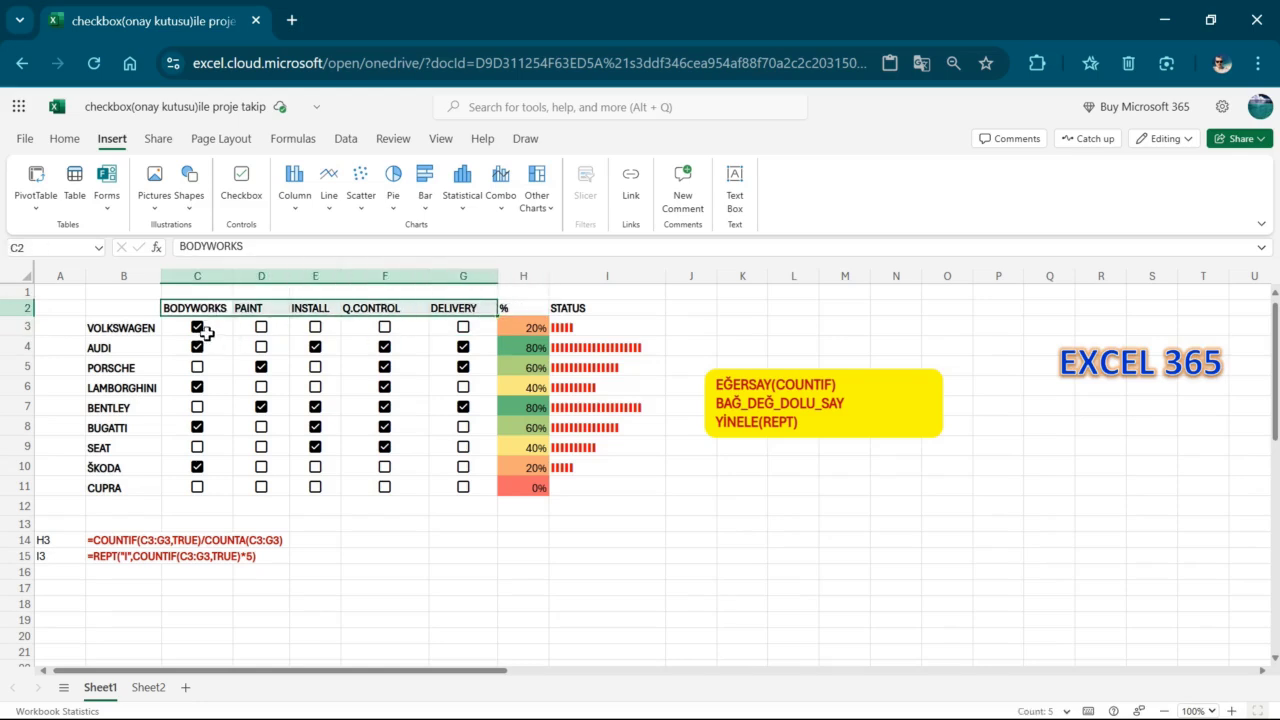
{"action": "left_click", "coordinate": [197, 328]}
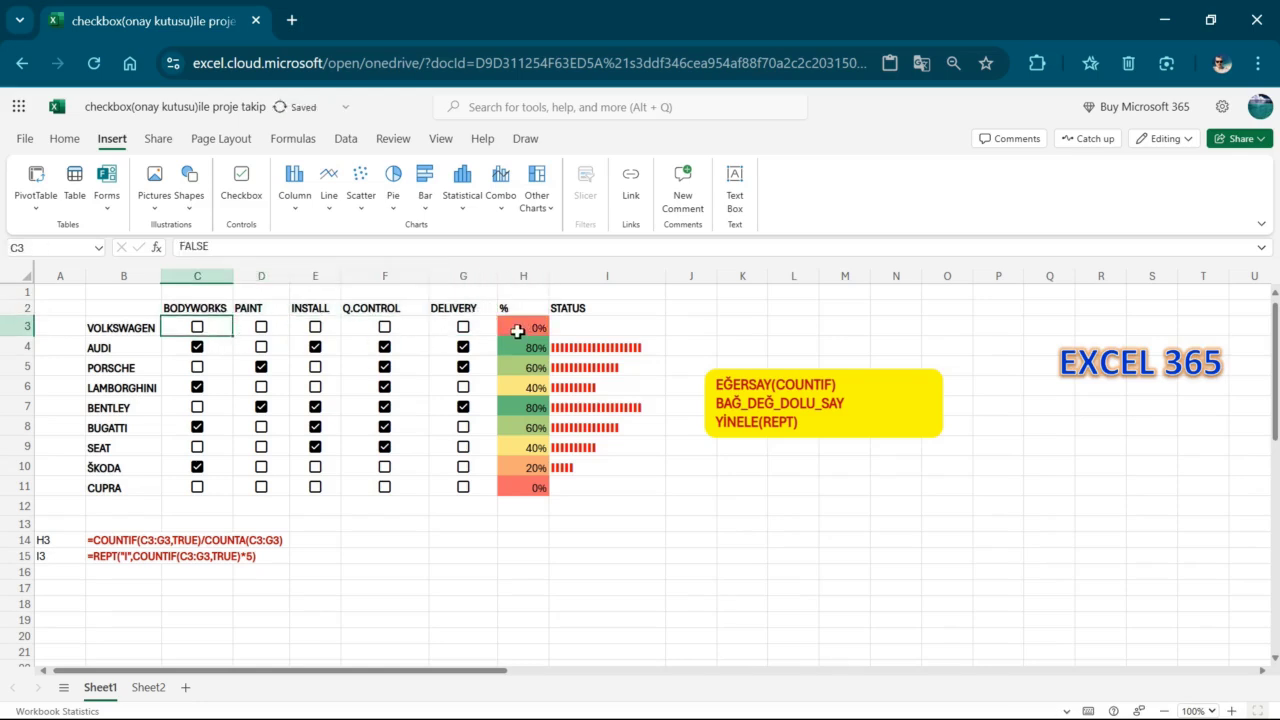
Step: Tick all five stage checkboxes in the VOLKSWAGEN row, from BODYWORKS through DELIVERY
{"action": "left_click", "coordinate": [197, 328]}
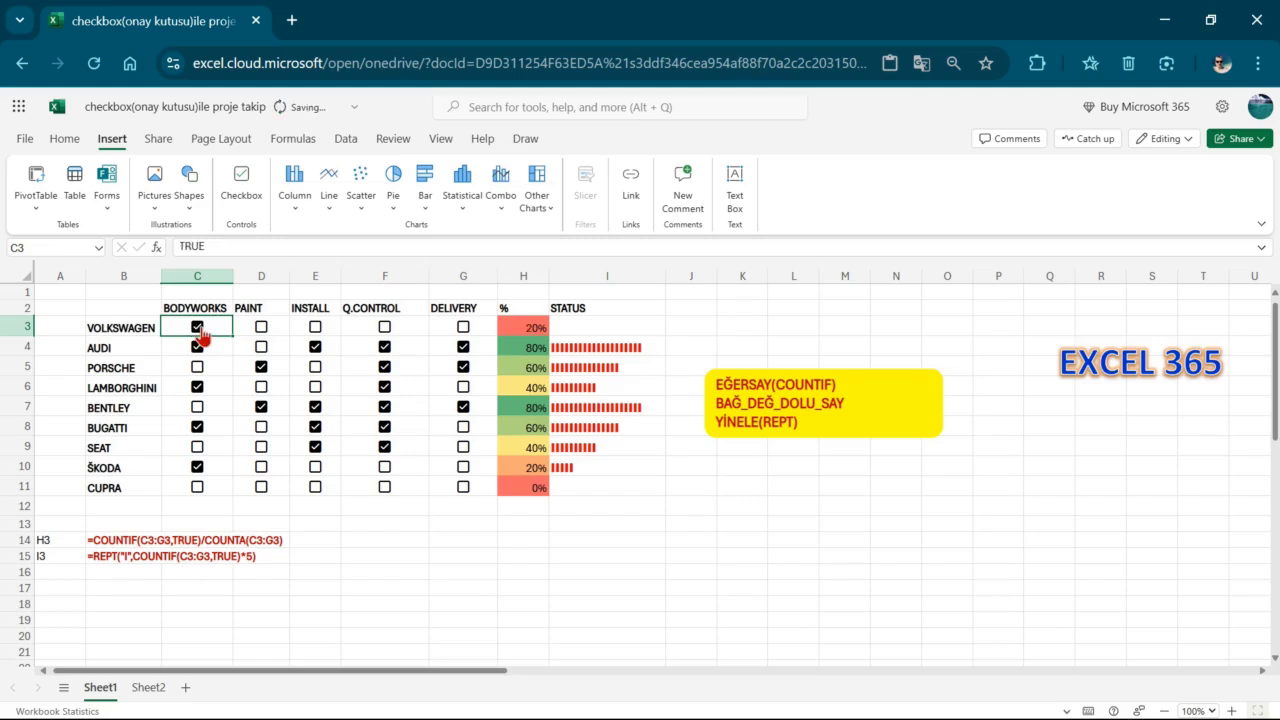
{"action": "left_click", "coordinate": [261, 327]}
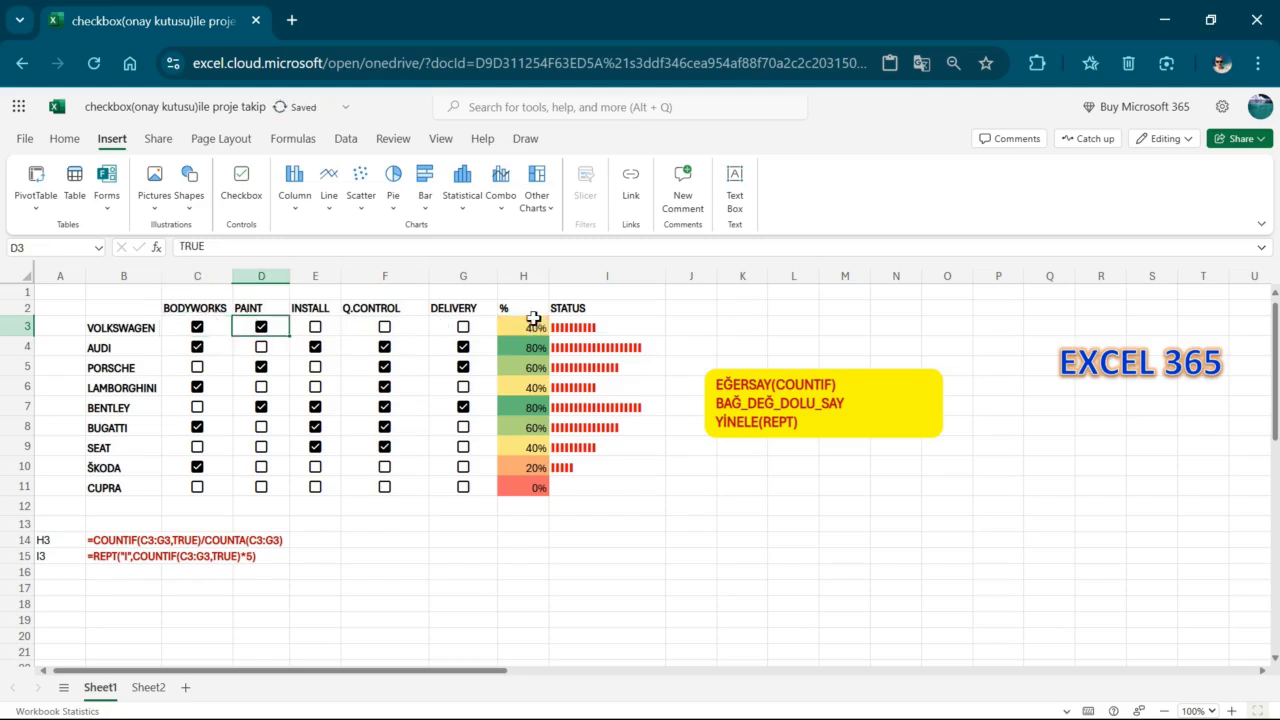
{"action": "left_click", "coordinate": [315, 329]}
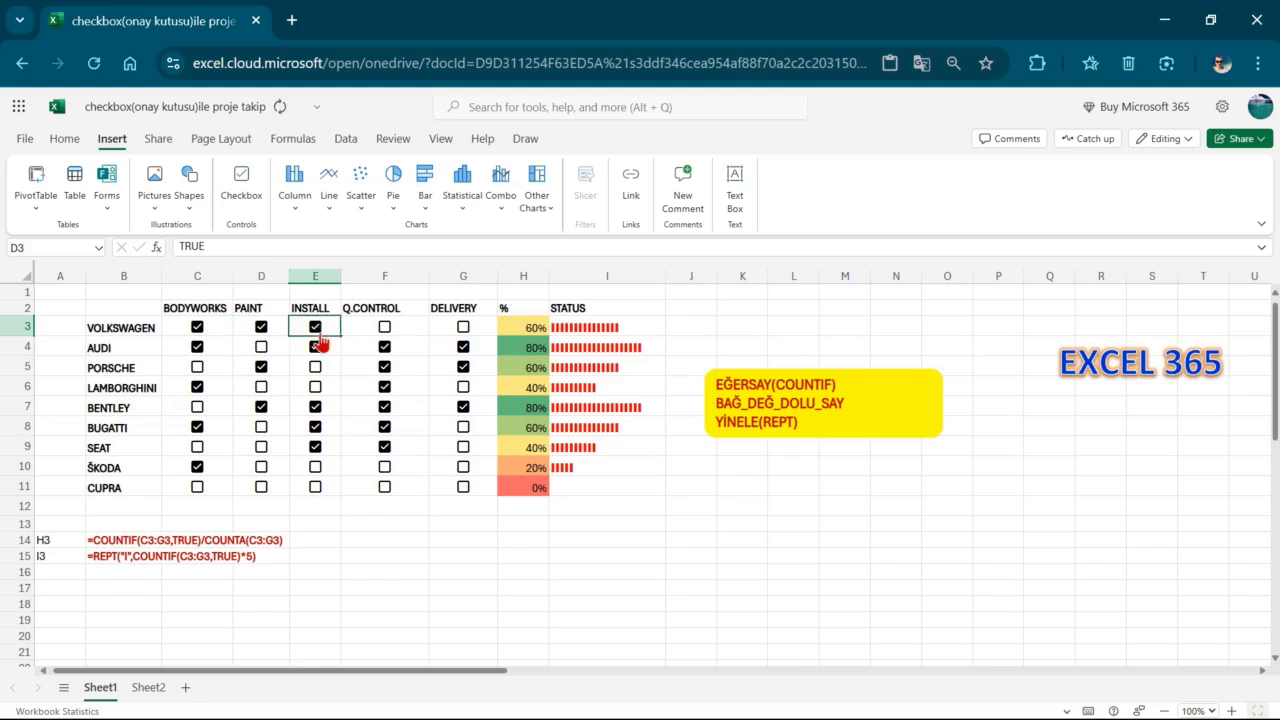
{"action": "left_click", "coordinate": [463, 327]}
{"action": "left_click", "coordinate": [386, 334]}
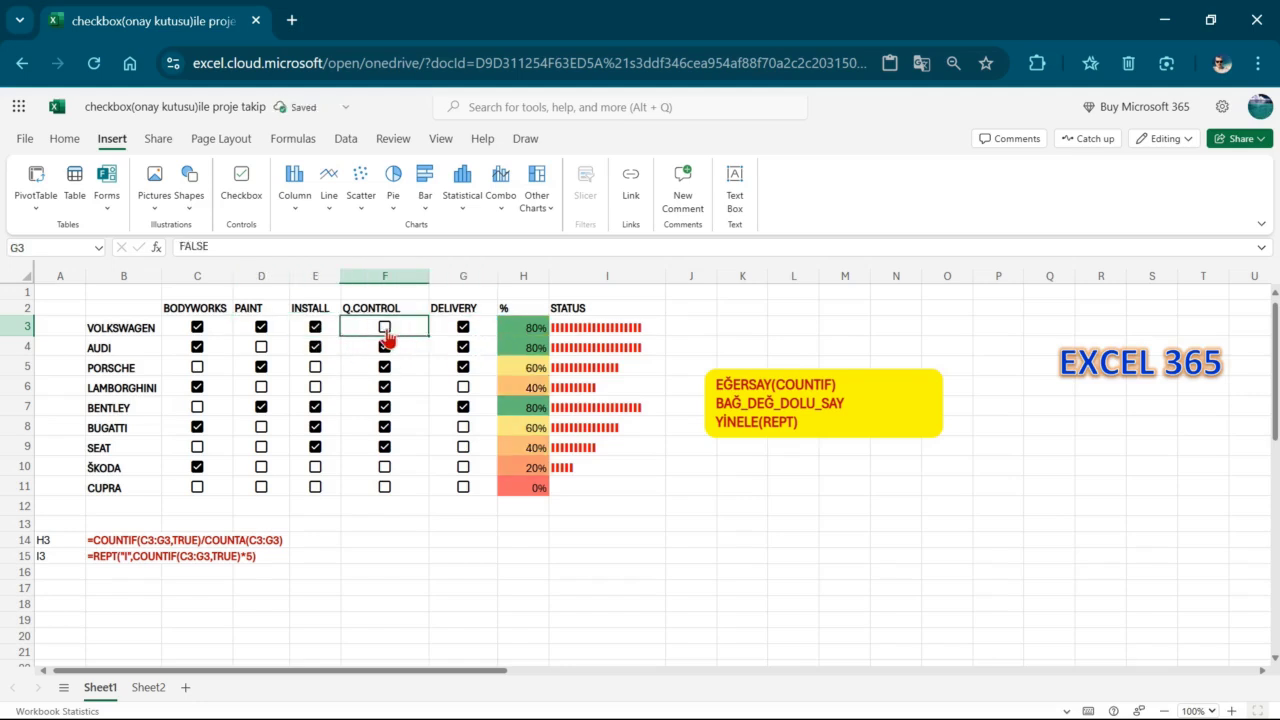
{"action": "left_click", "coordinate": [386, 334]}
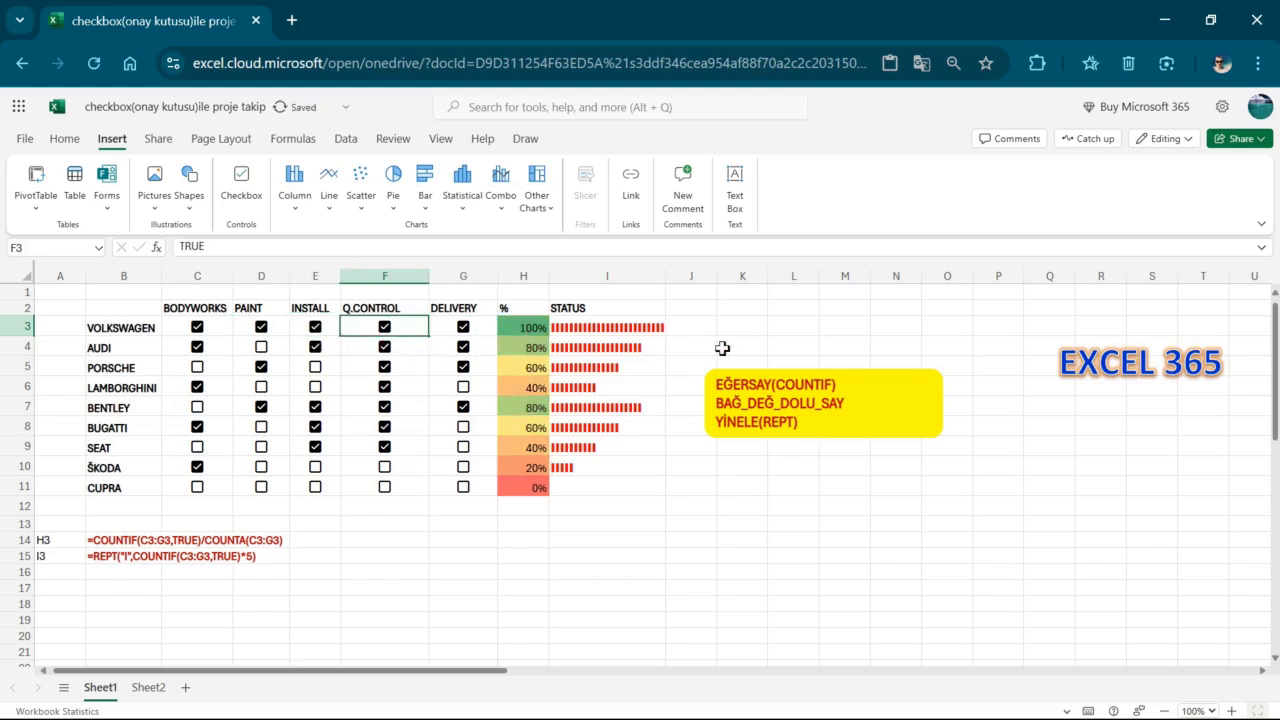
Step: Inspect the REPT formulas behind the STATUS bars in I3:I11
{"action": "left_click", "coordinate": [597, 307]}
{"action": "left_click", "coordinate": [620, 326]}
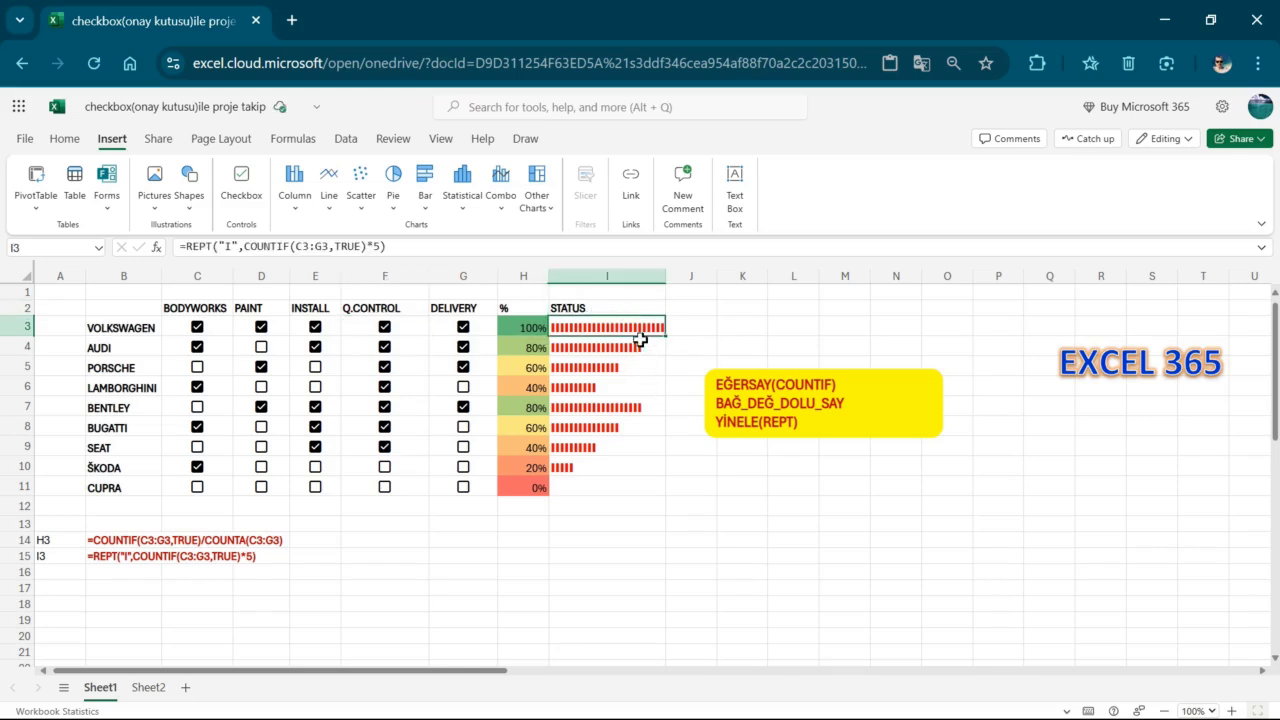
{"action": "left_click_drag", "start_coordinate": [652, 328], "coordinate": [626, 480]}
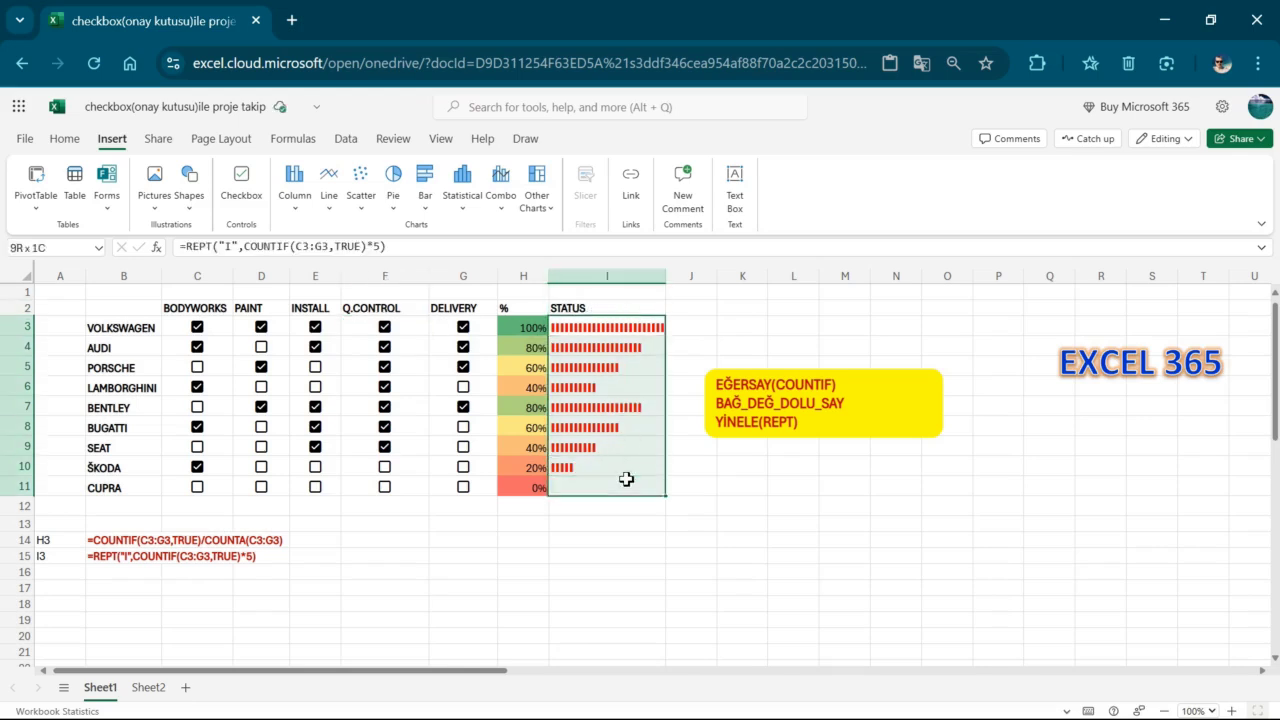
{"action": "left_click", "coordinate": [622, 390]}
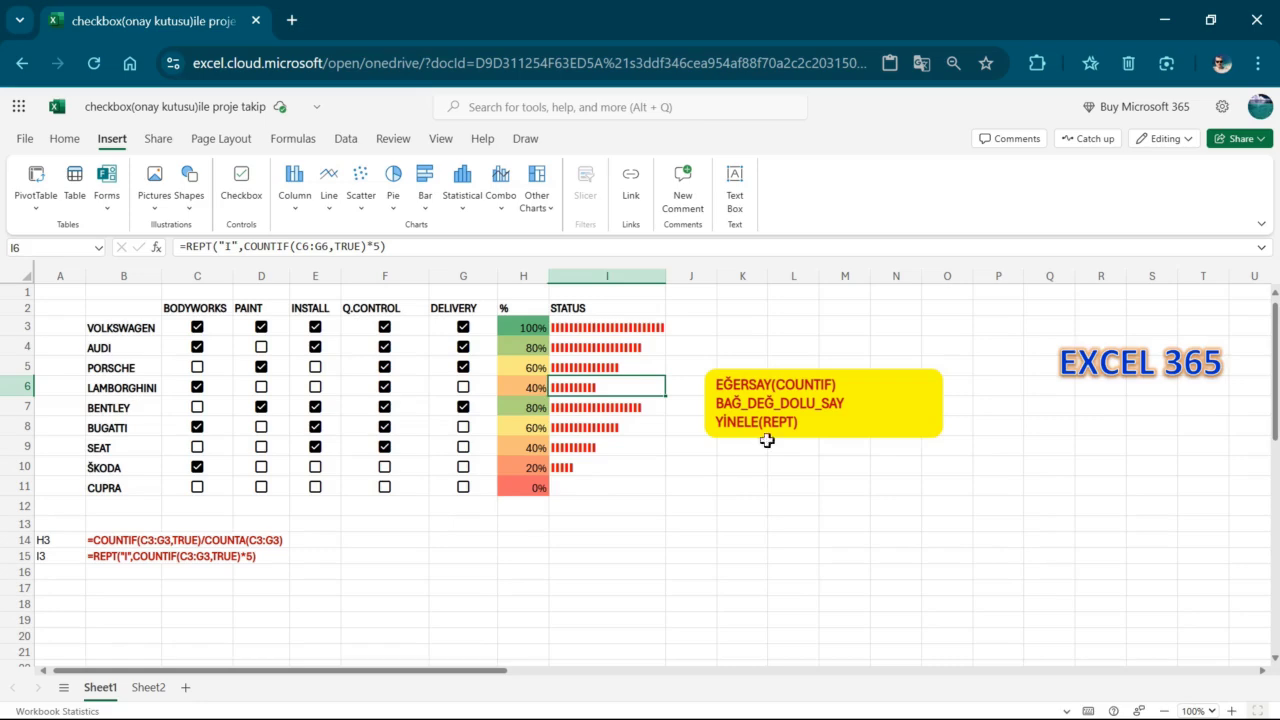
Step: Add "(COUNTA)" after BAĞ_DEĞ_DOLU_SAY in the yellow shape's text
{"action": "left_click", "coordinate": [853, 402]}
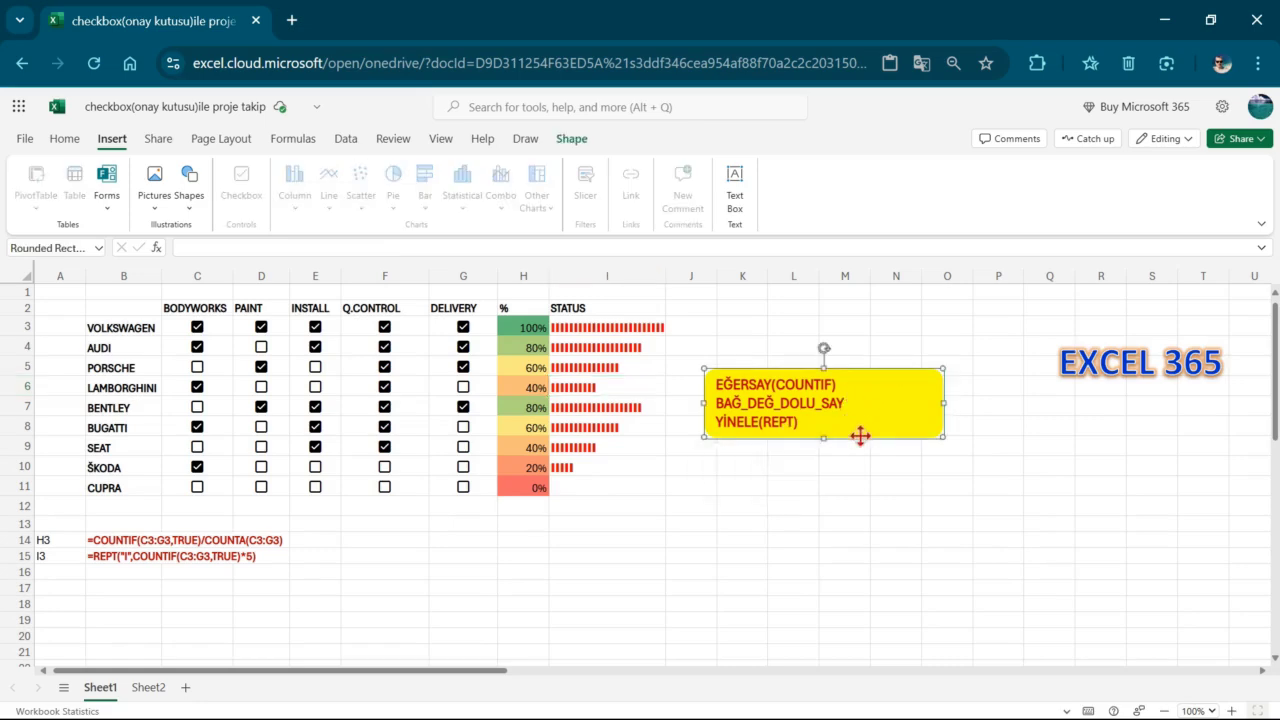
{"action": "left_click", "coordinate": [776, 401]}
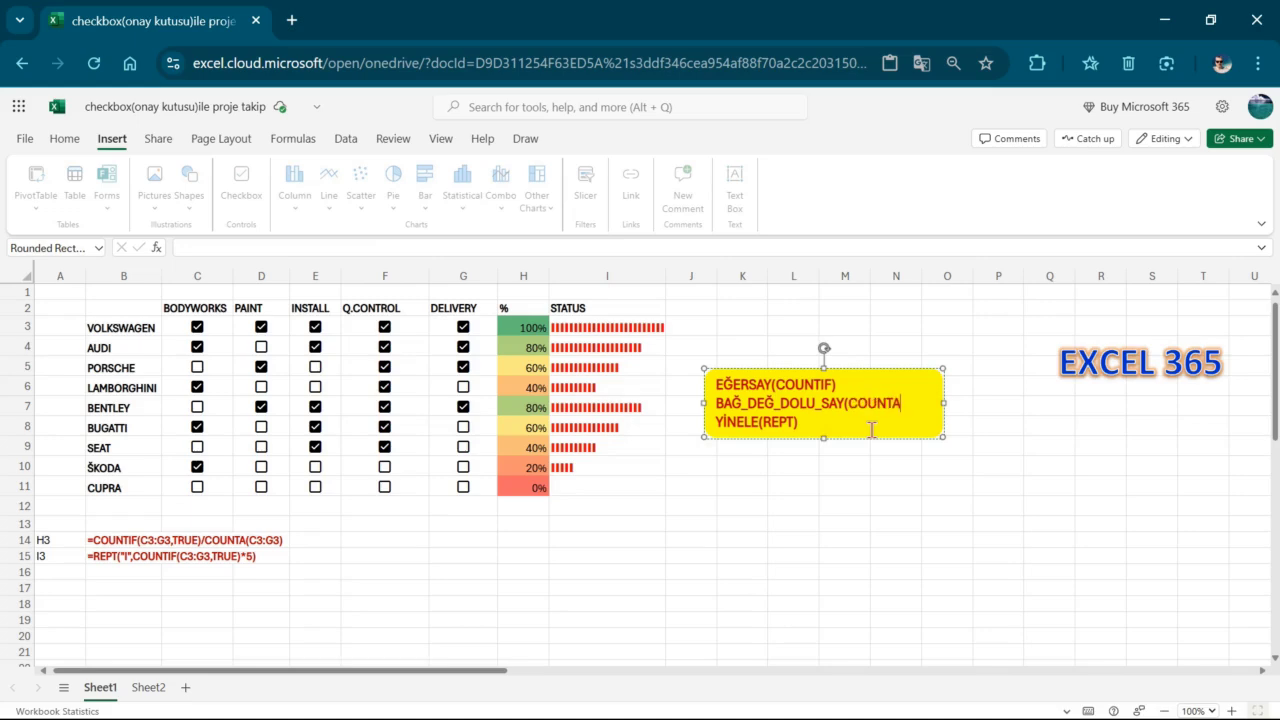
{"action": "left_click", "coordinate": [758, 508]}
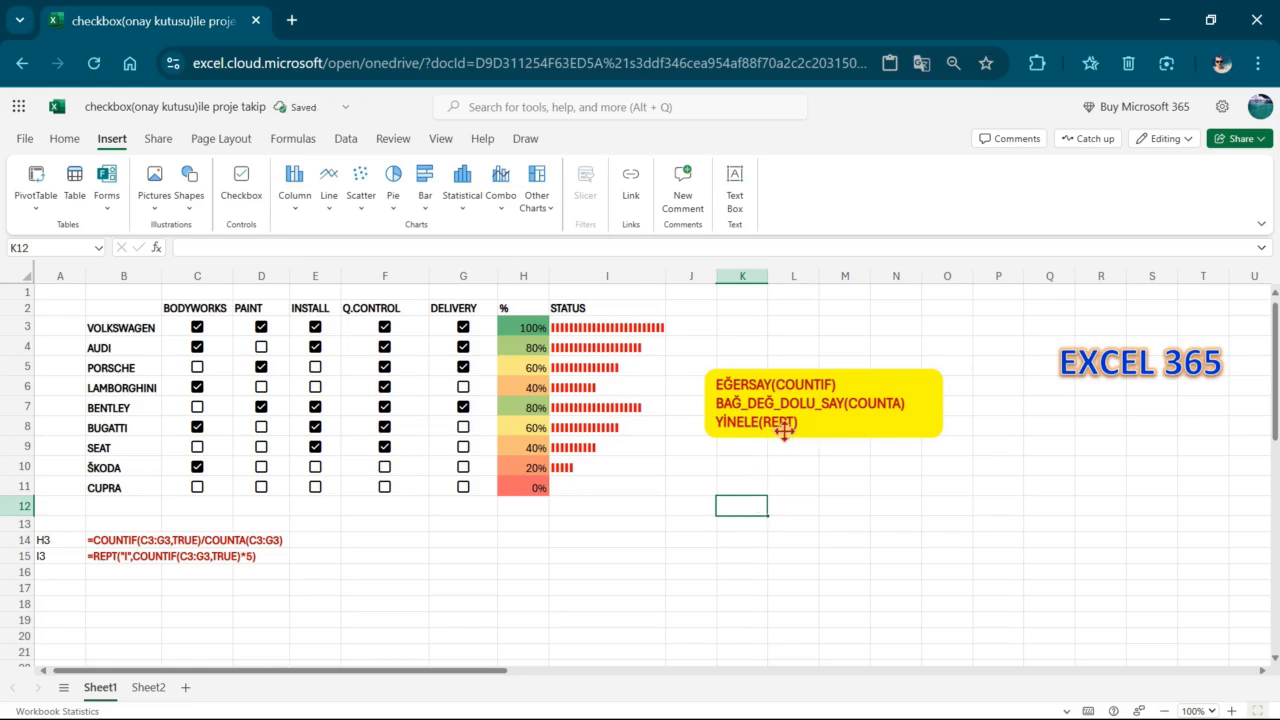
{"action": "left_click", "coordinate": [689, 487]}
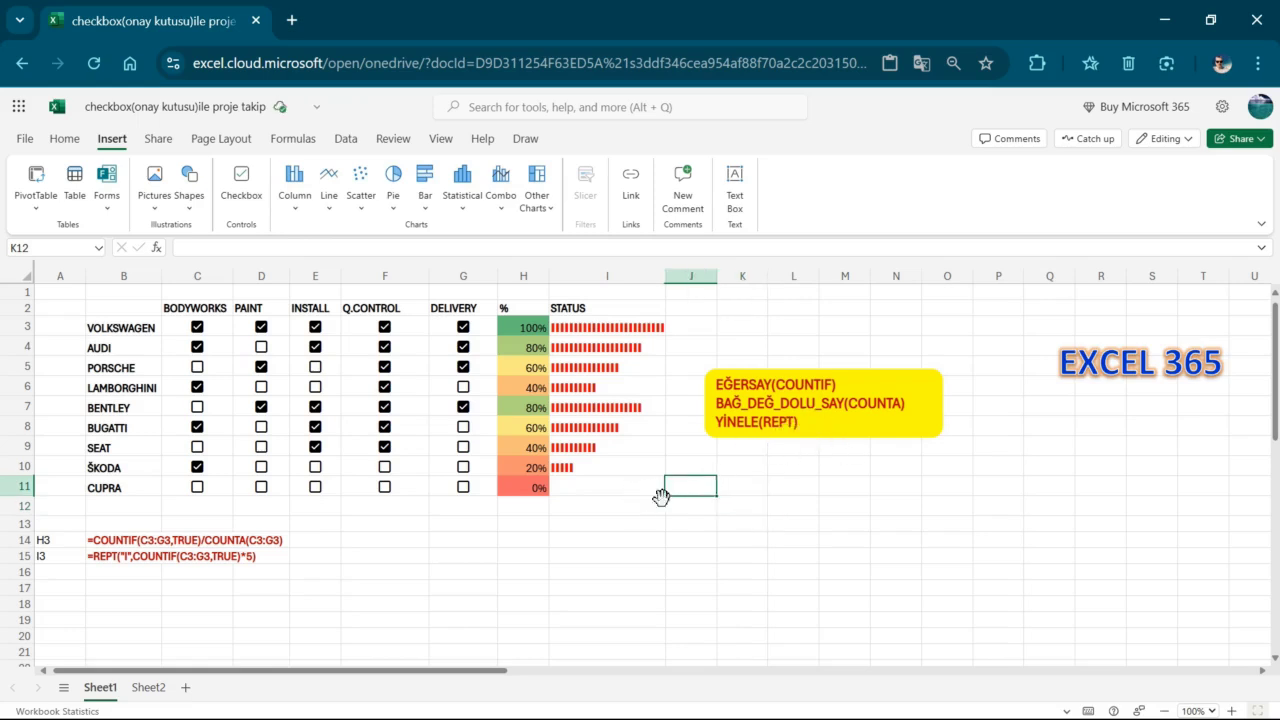
Step: Insert checkboxes into C3:G11 on Sheet2, covering every car and process stage
{"action": "left_click", "coordinate": [150, 688]}
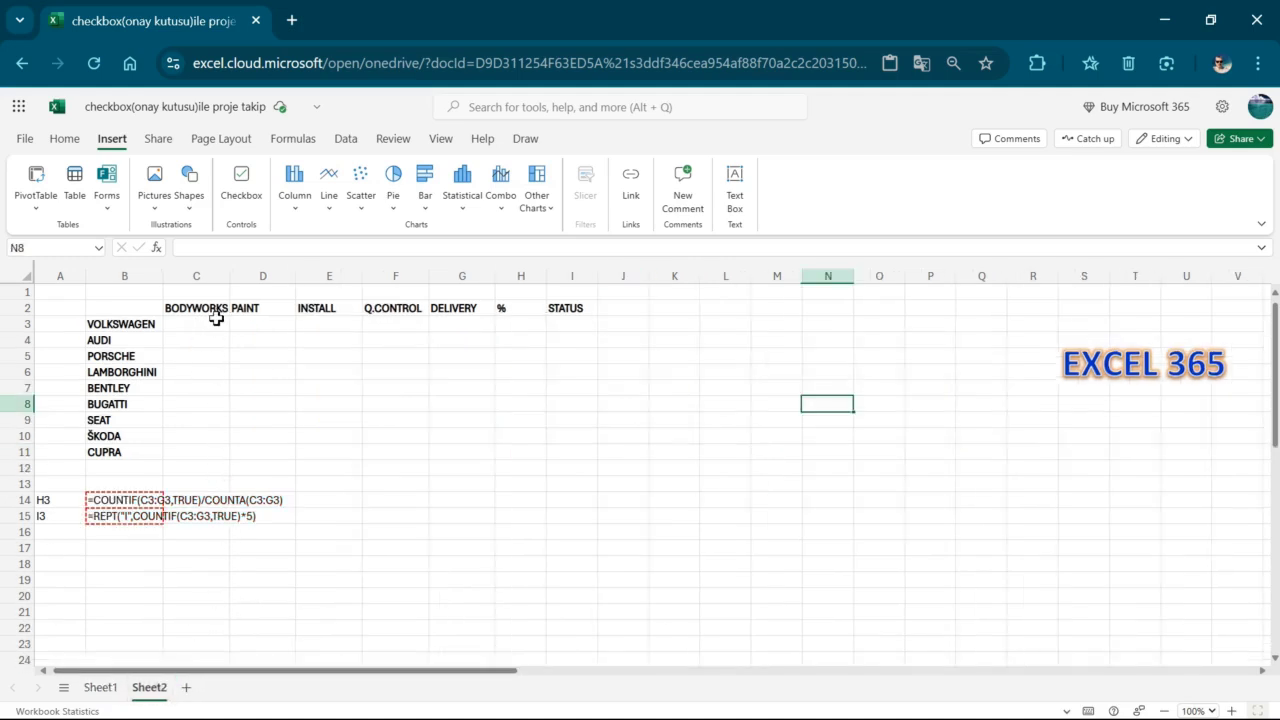
{"action": "left_click_drag", "start_coordinate": [209, 319], "coordinate": [461, 446]}
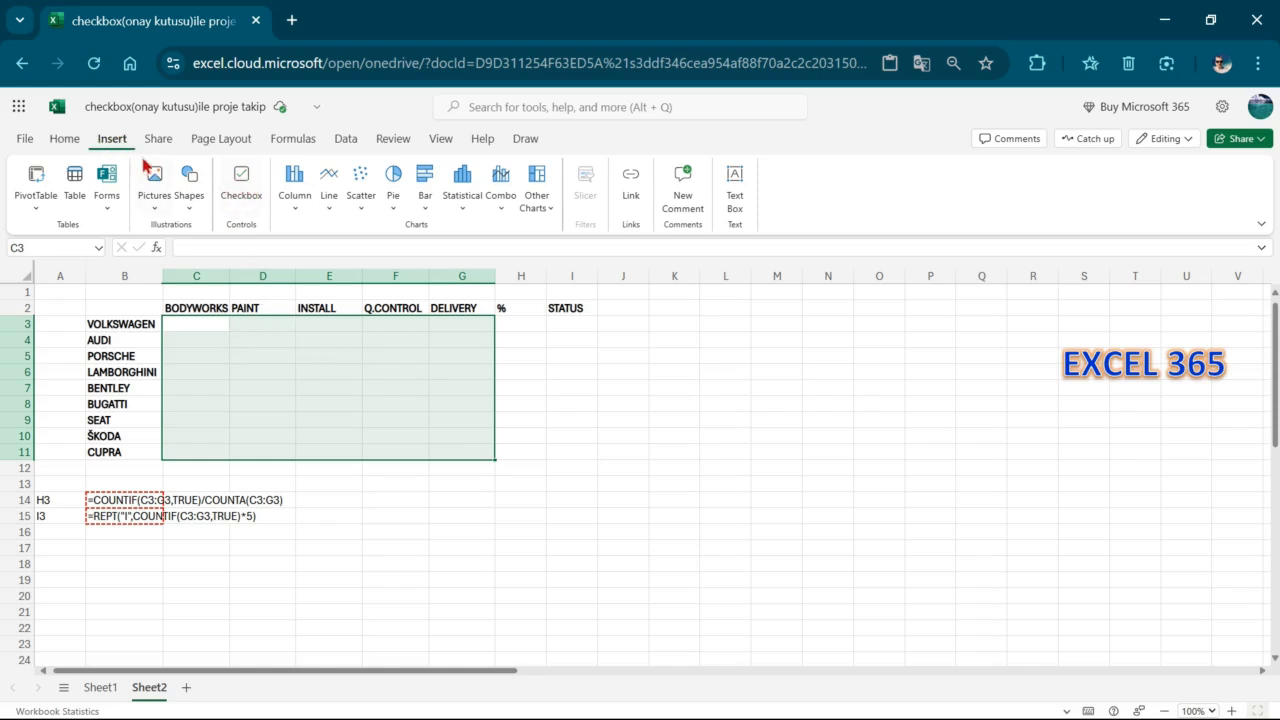
{"action": "left_click", "coordinate": [241, 184]}
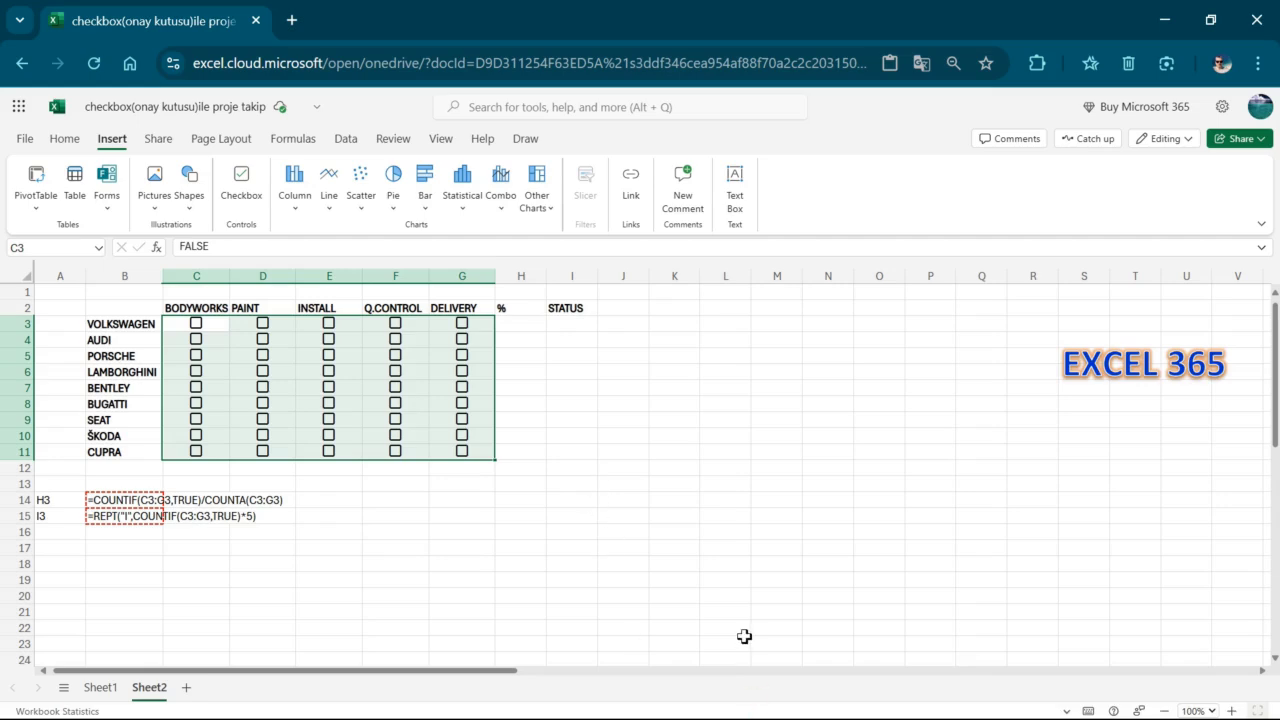
Step: Switch to desktop Excel to examine the Onay Kutusu form control among the developer controls, and return to the browser workbook
{"action": "key", "text": "super+d"}
{"action": "left_click", "coordinate": [812, 701]}
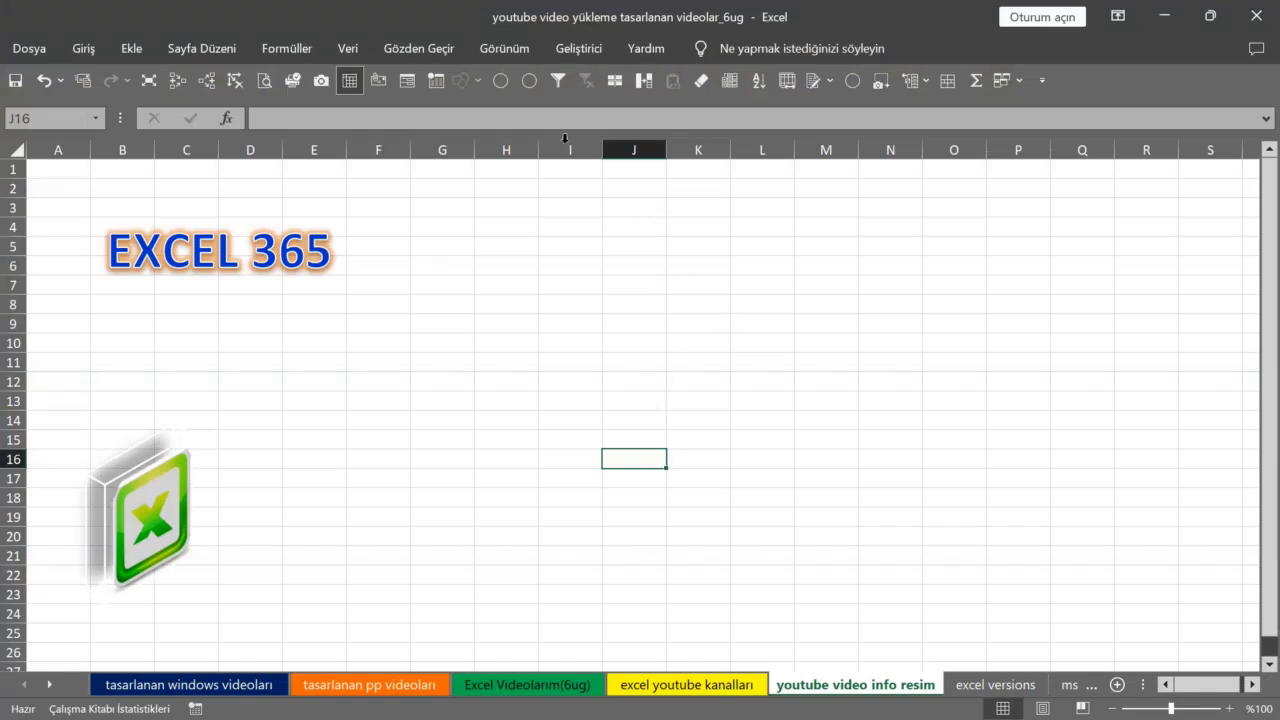
{"action": "left_click", "coordinate": [590, 48]}
{"action": "left_click", "coordinate": [465, 130]}
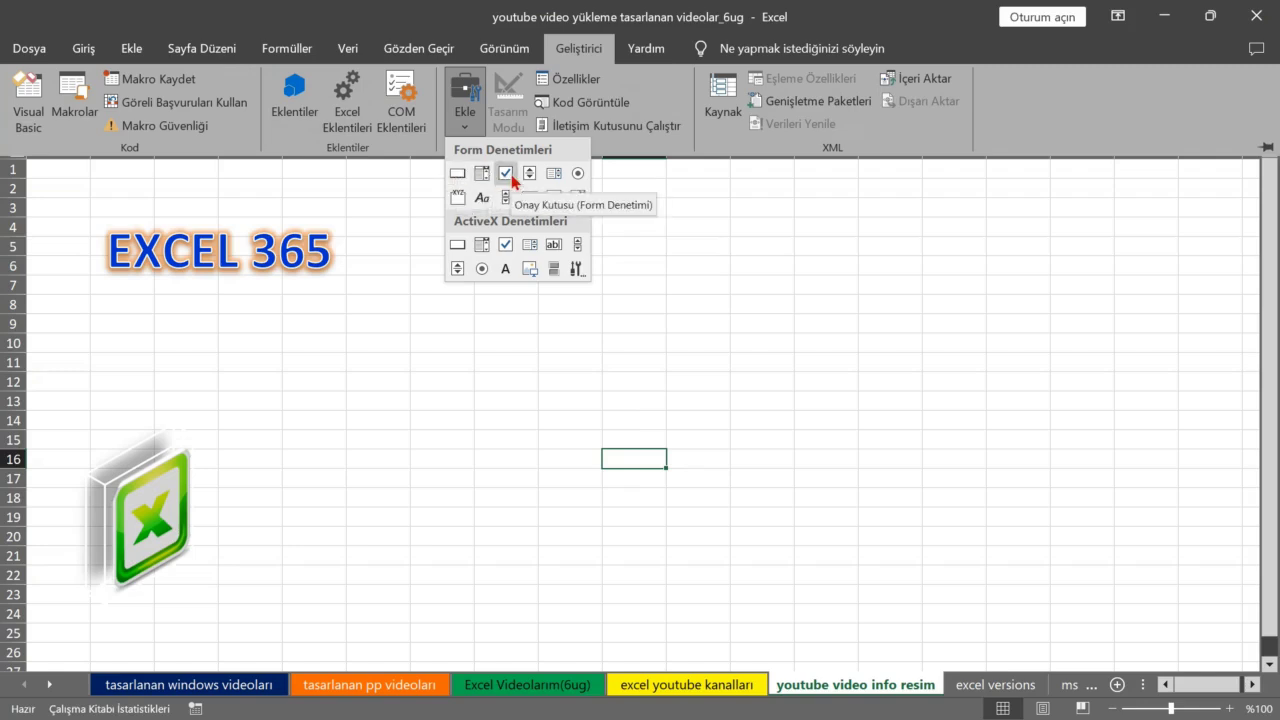
{"action": "left_click", "coordinate": [824, 512]}
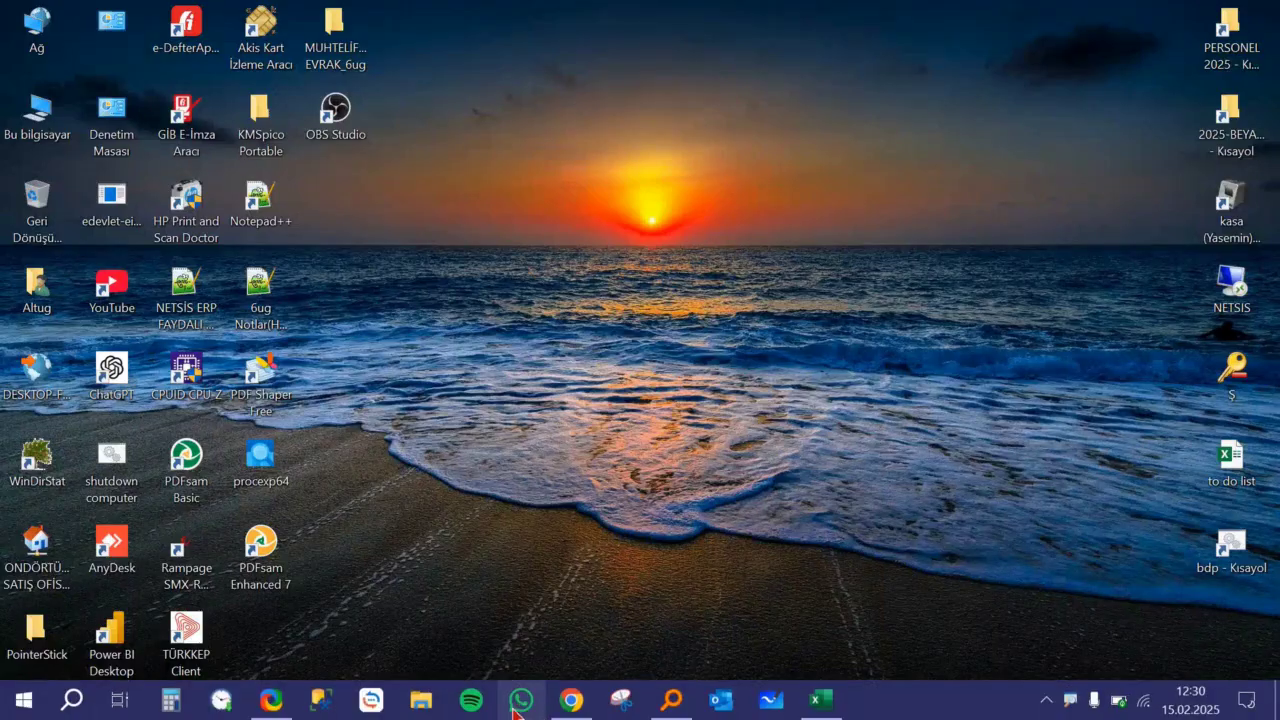
{"action": "left_click", "coordinate": [563, 705]}
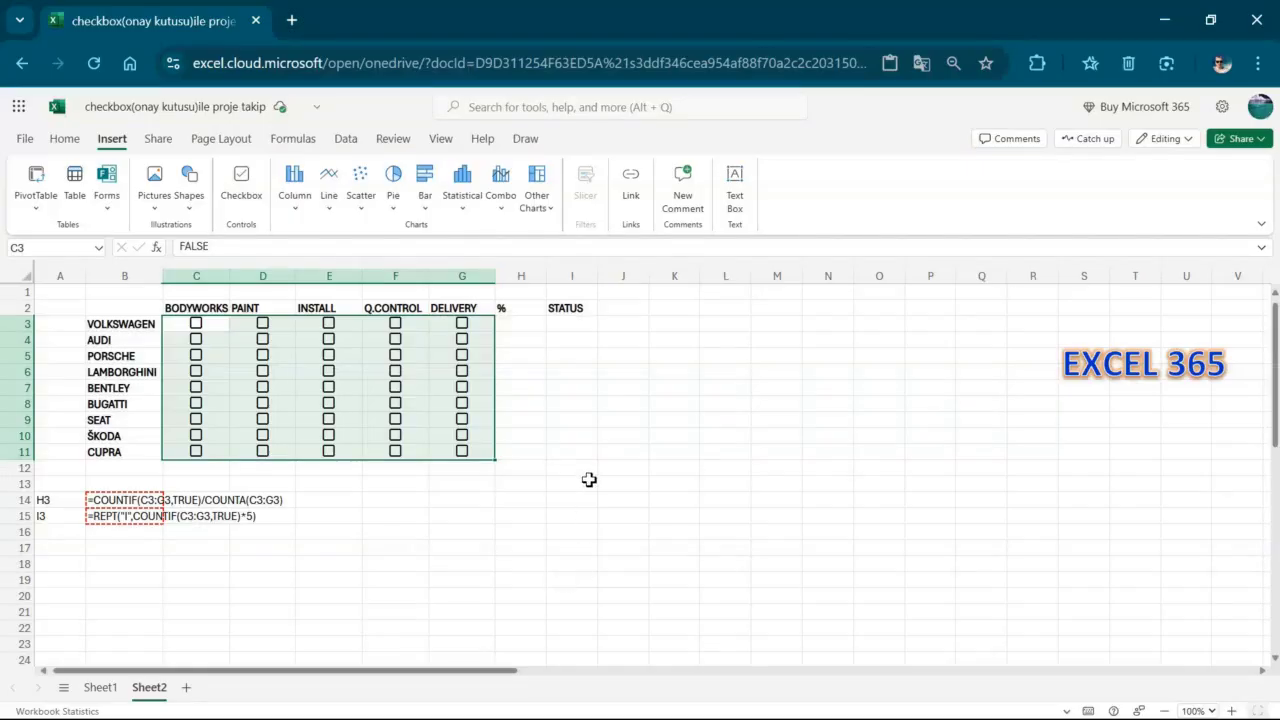
{"action": "left_click", "coordinate": [605, 390]}
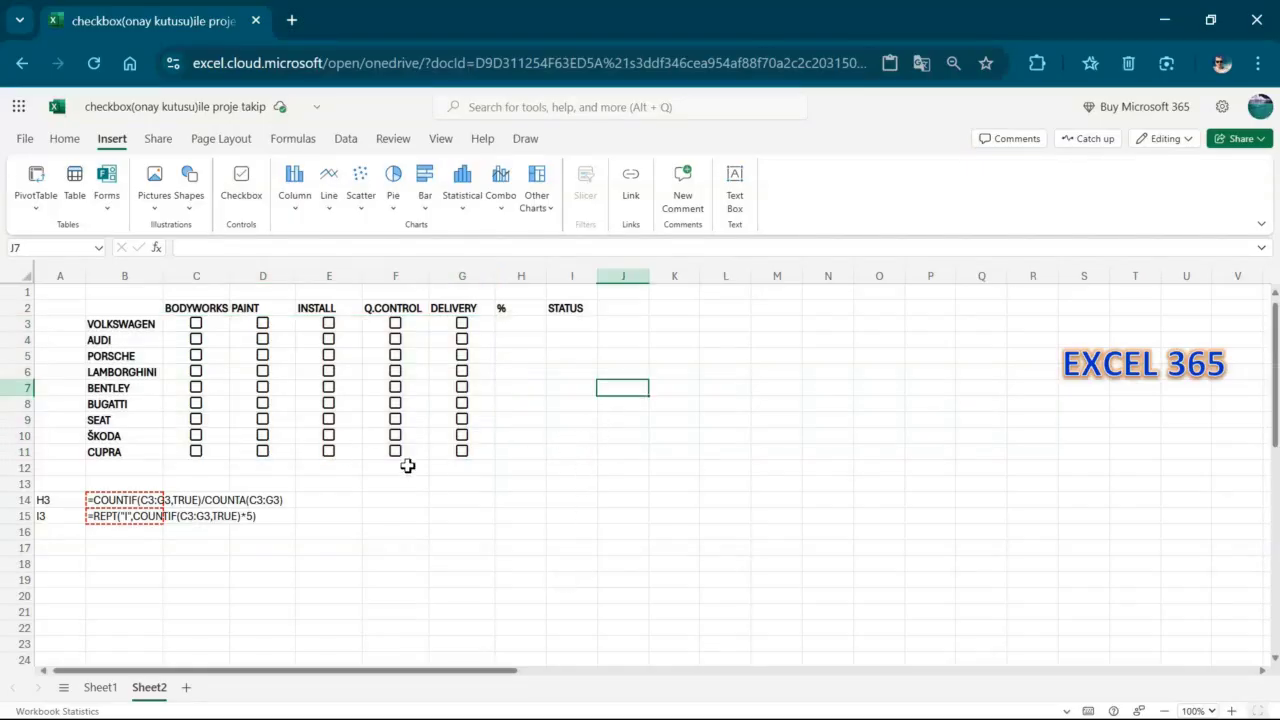
Step: Start the % formula in H3 with =COUNTIF(C3:G3,TRUE) to count VOLKSWAGEN's checked stages
{"action": "left_click_drag", "start_coordinate": [513, 310], "coordinate": [560, 306]}
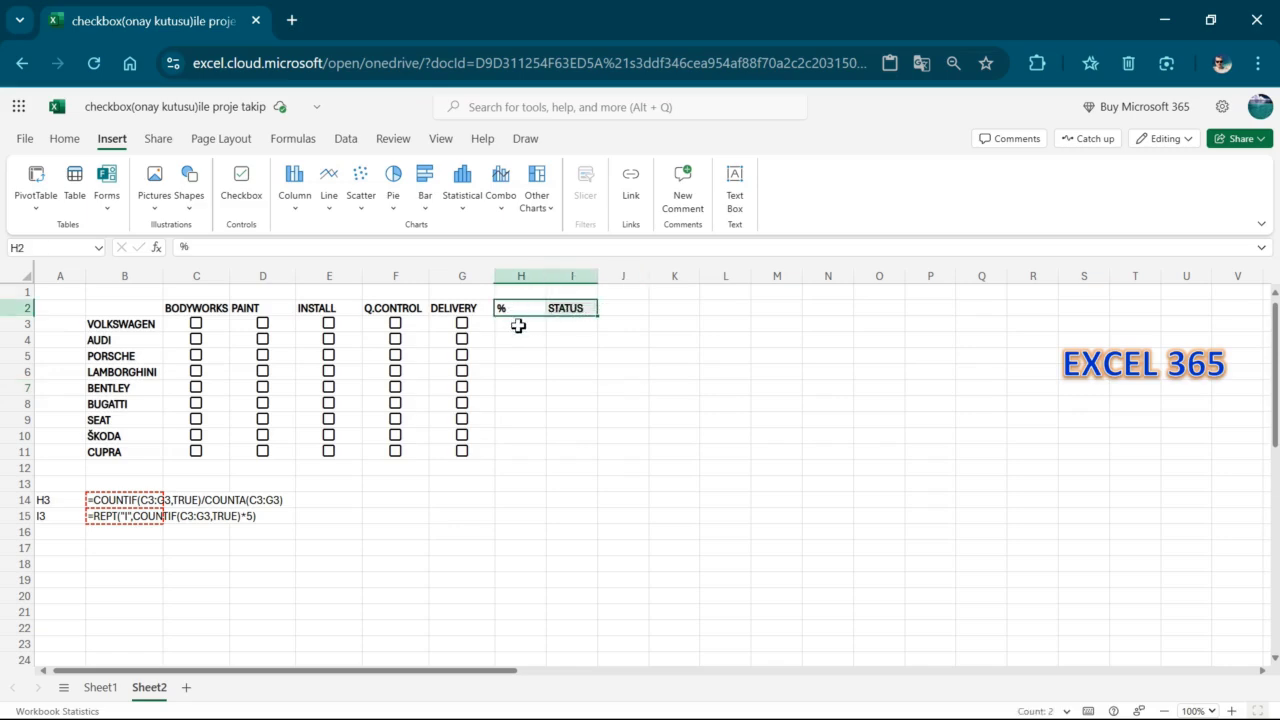
{"action": "left_click", "coordinate": [524, 326]}
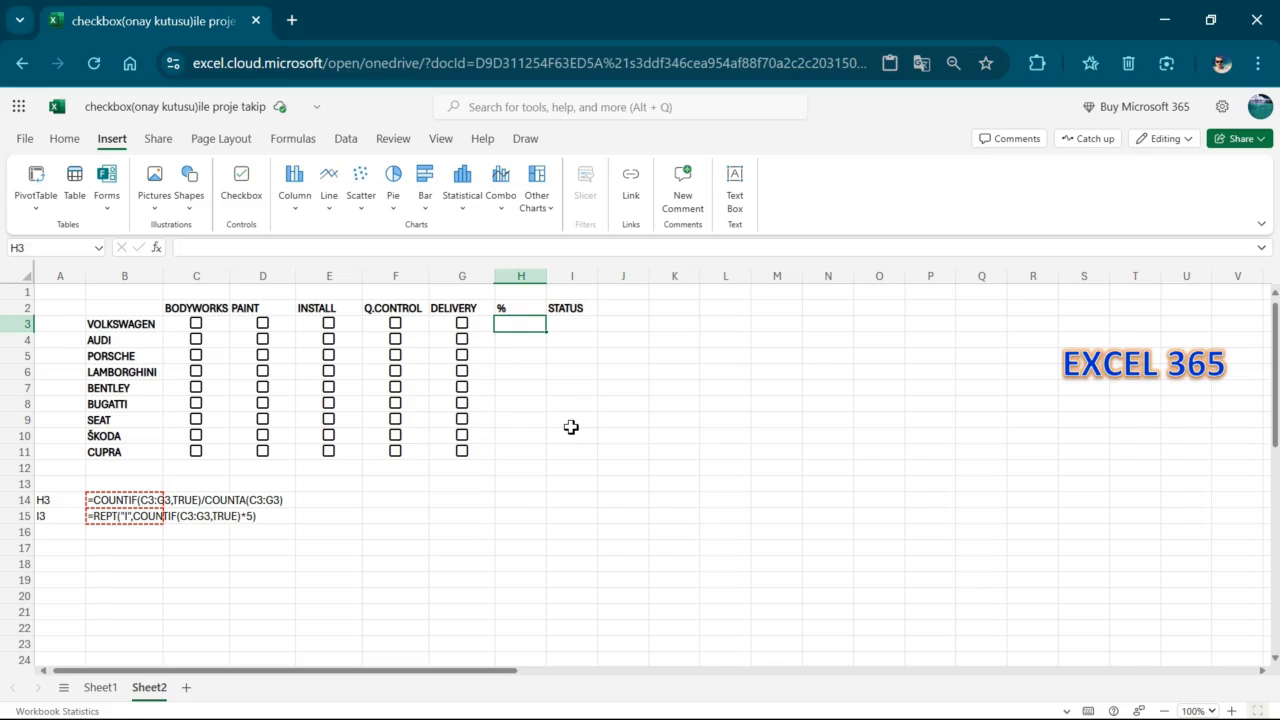
{"action": "type", "text": "=COUN"}
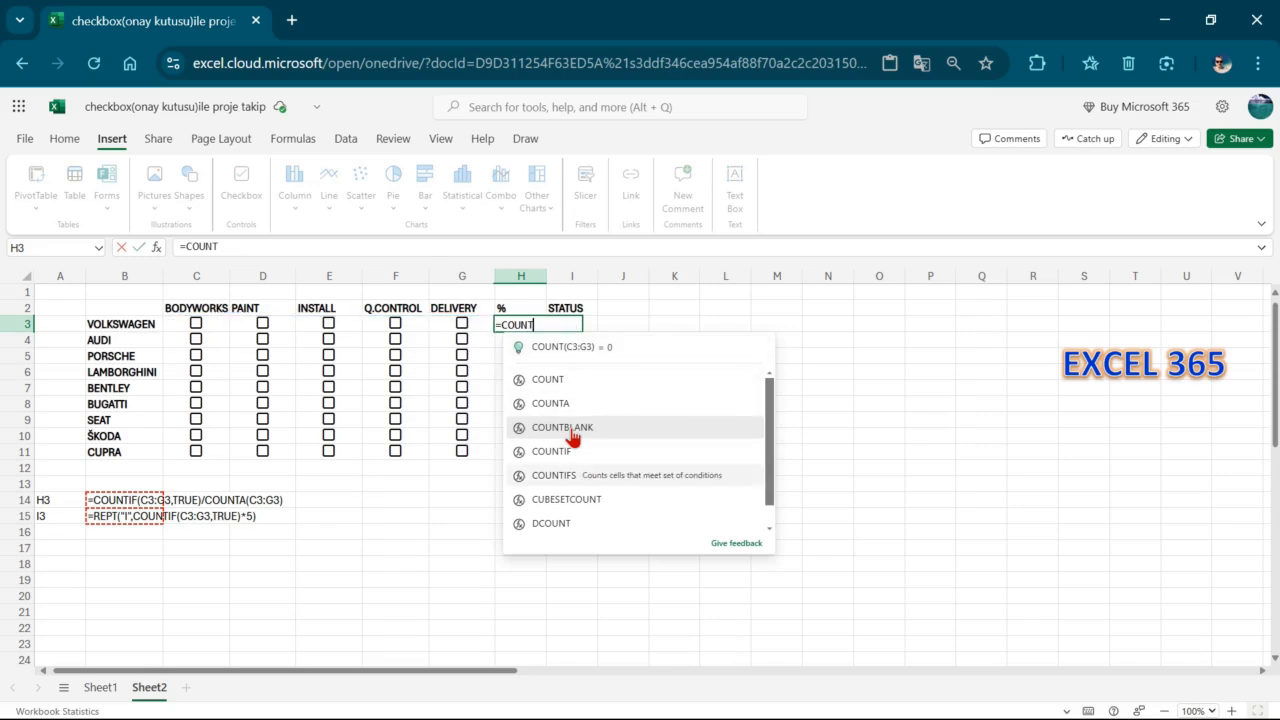
{"action": "type", "text": "T"}
{"action": "left_click", "coordinate": [574, 439]}
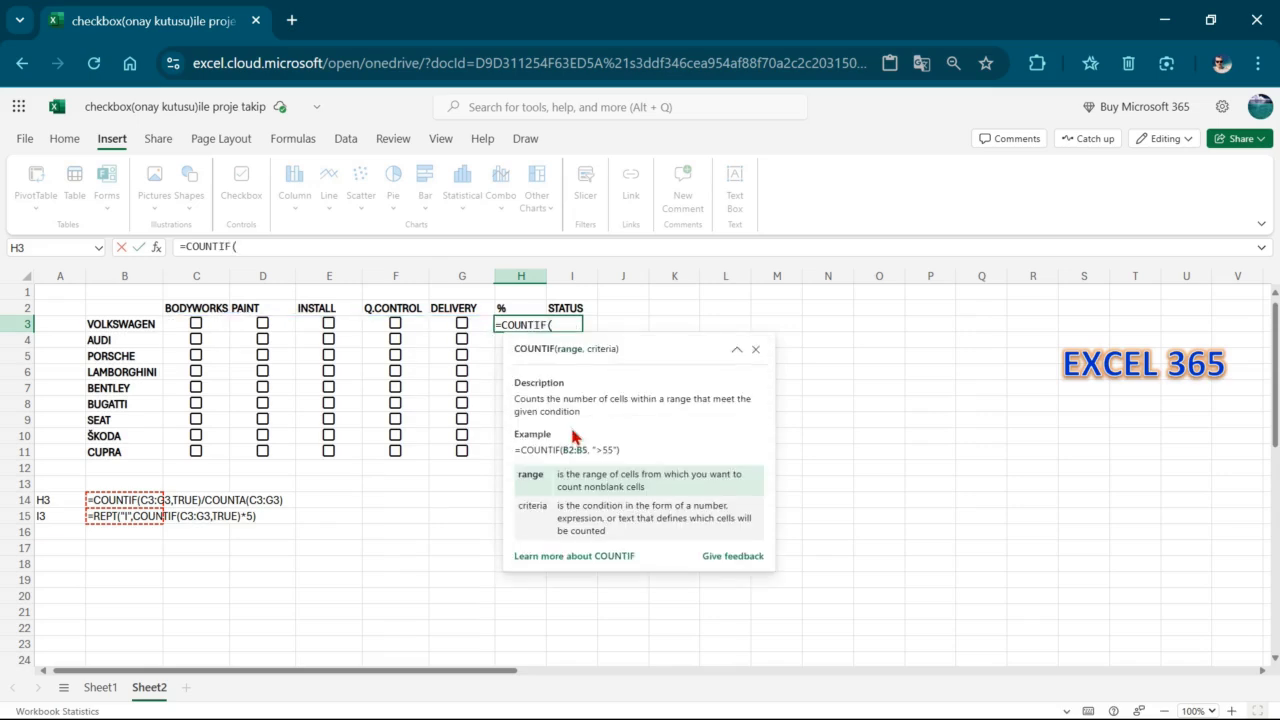
{"action": "left_click", "coordinate": [218, 322]}
{"action": "left_click_drag", "start_coordinate": [298, 321], "coordinate": [472, 323]}
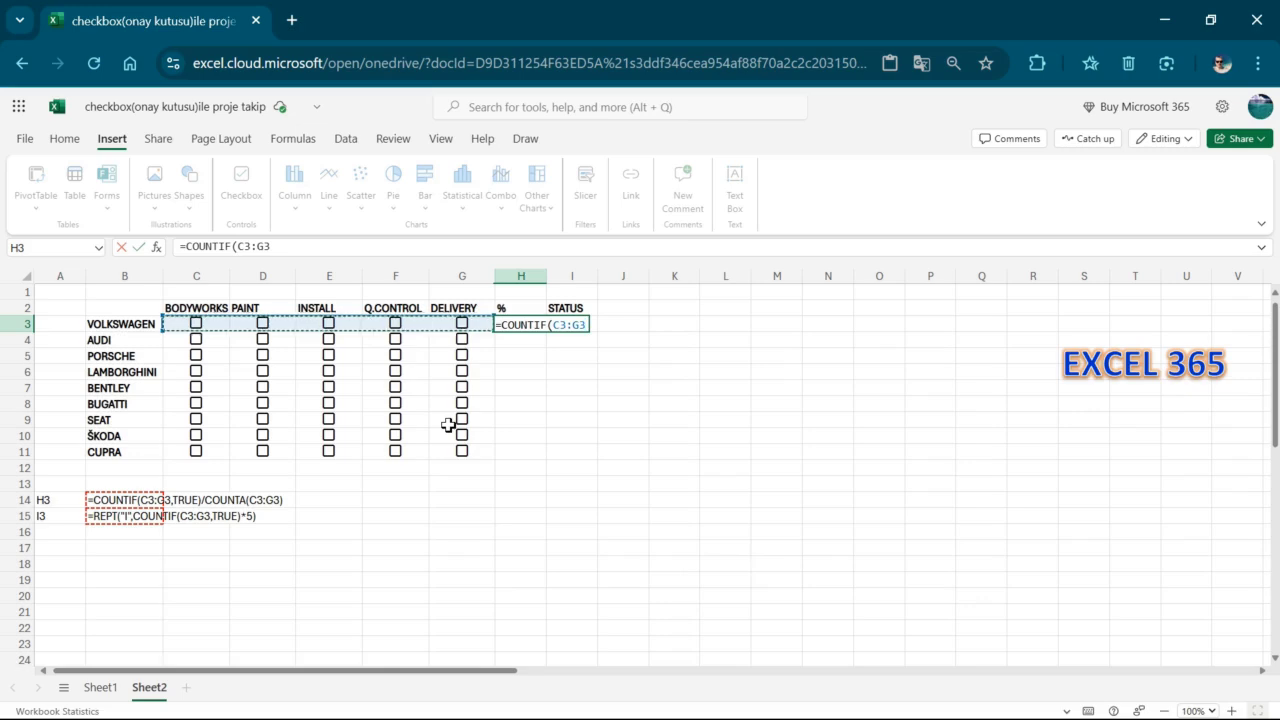
{"action": "type", "text": ",T"}
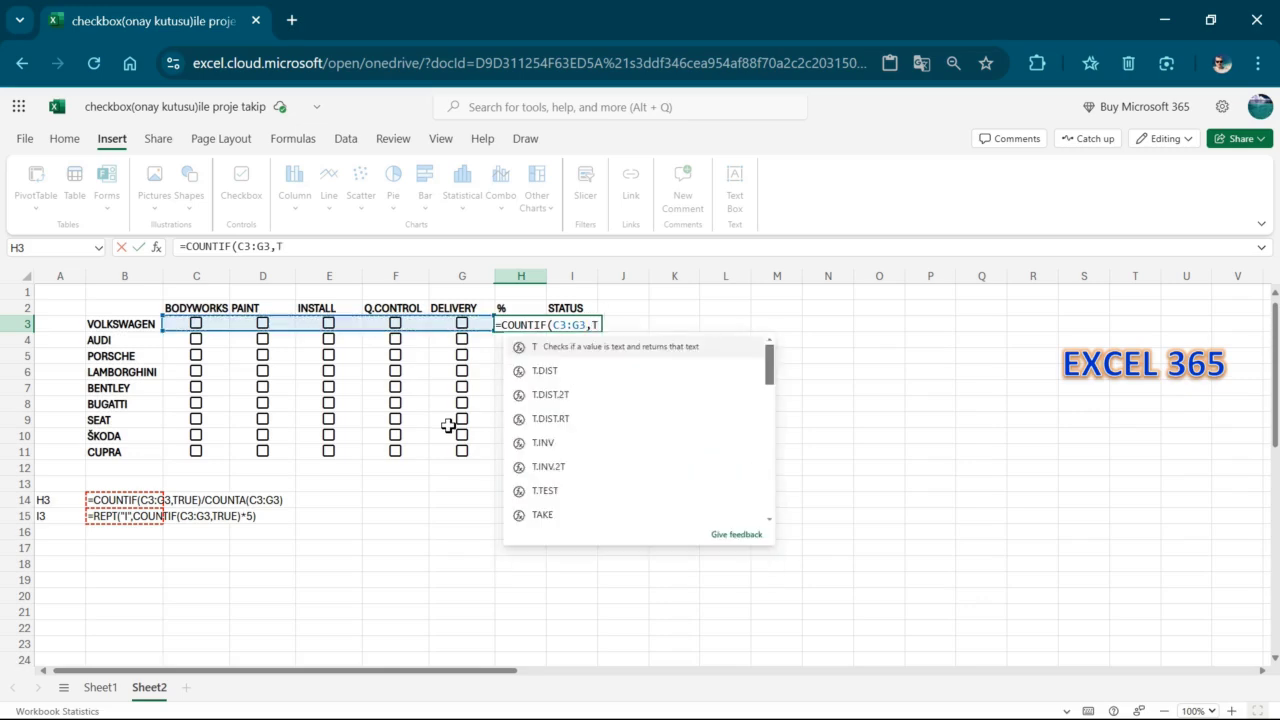
{"action": "scroll", "coordinate": [606, 478], "scroll_direction": "down", "scroll_amount": 5}
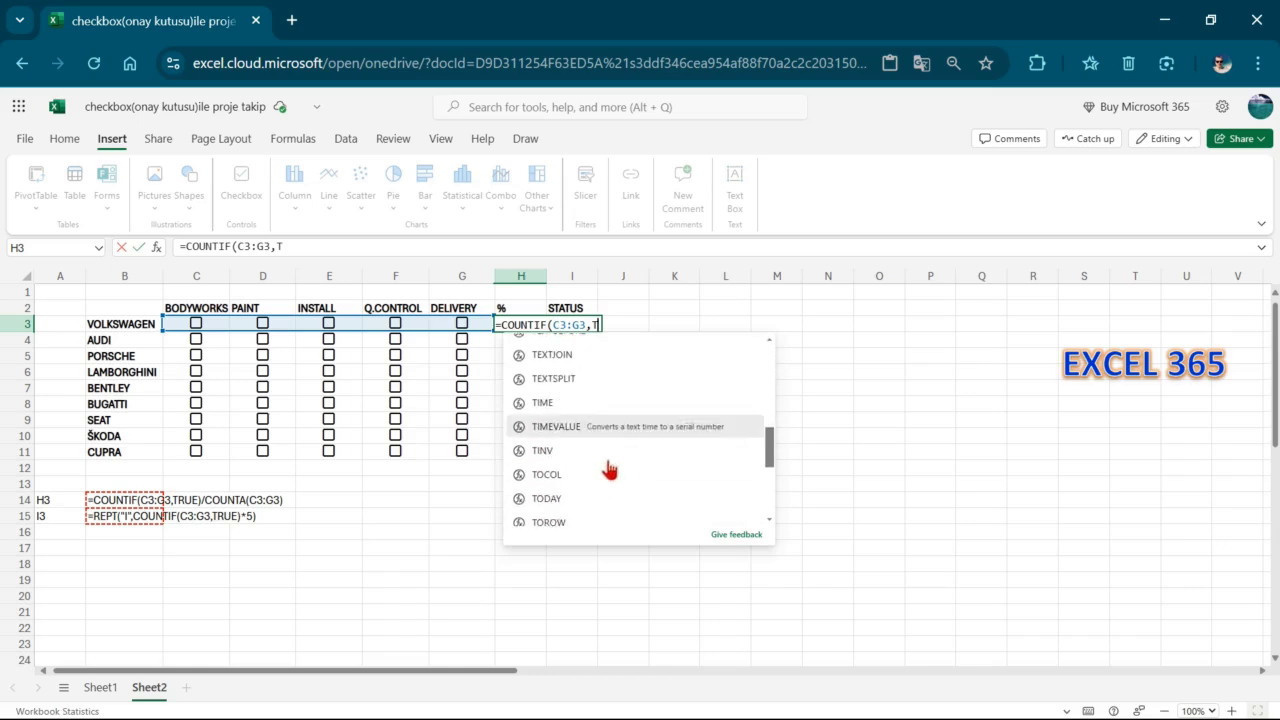
{"action": "type", "text": "R"}
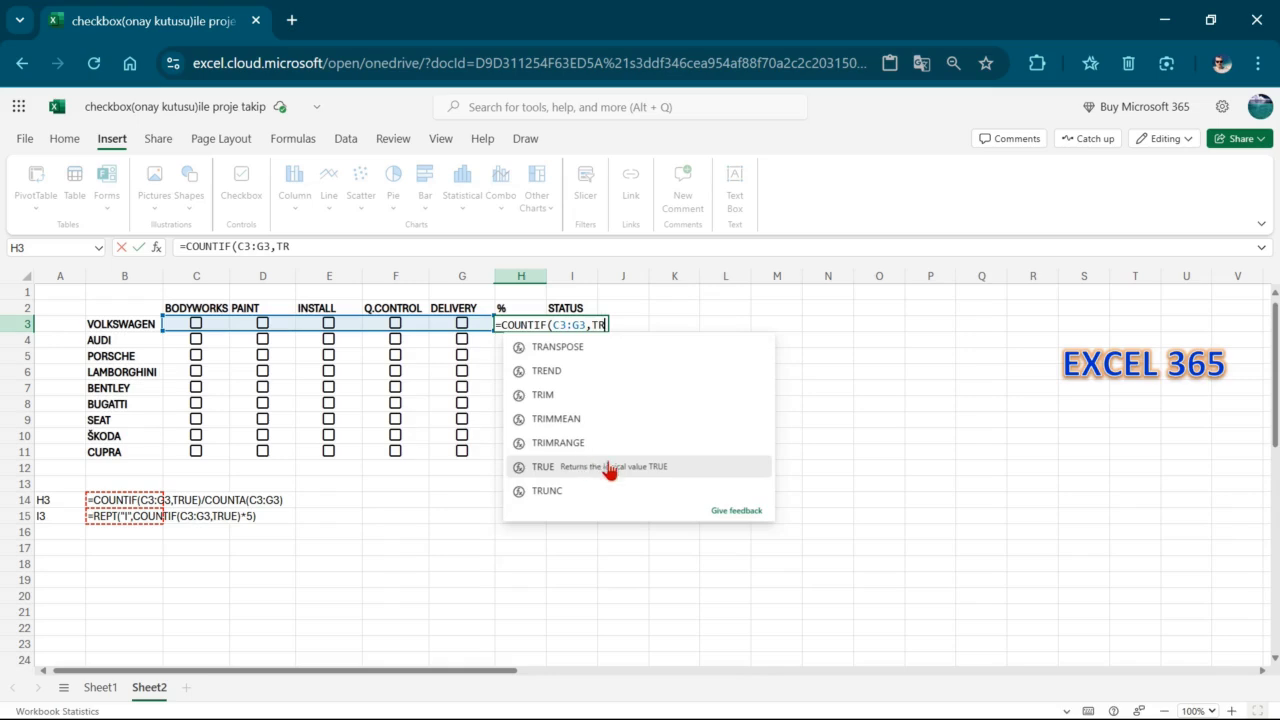
{"action": "left_click", "coordinate": [609, 470]}
{"action": "key", "text": "BackSpace"}
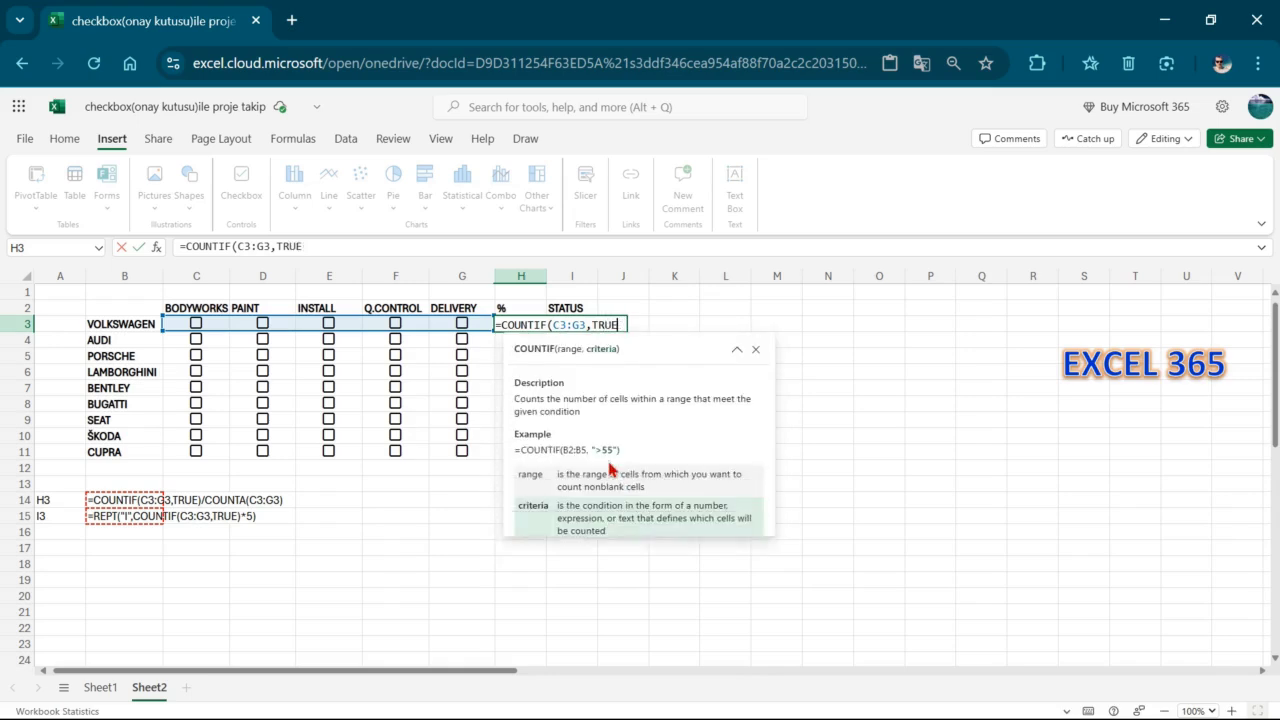
{"action": "type", "text": ")"}
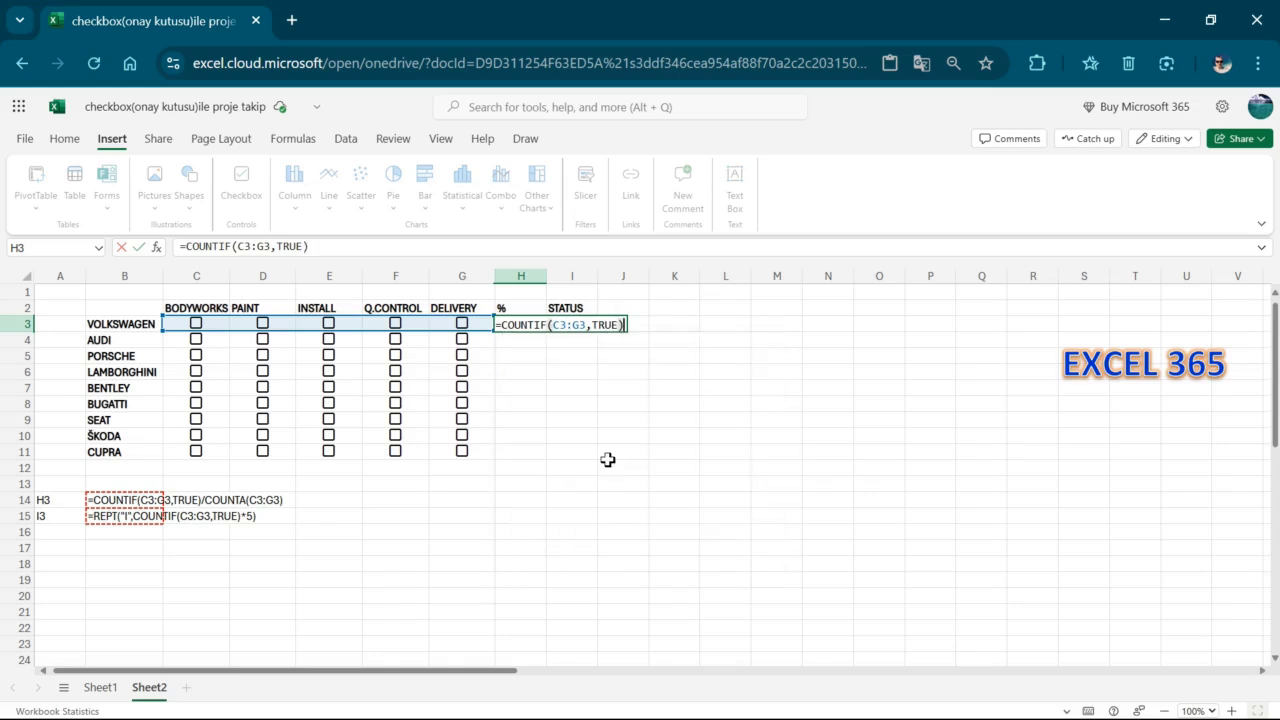
Step: Complete H3's formula by dividing by COUNTA(C3:G3), and fill it down through H11
{"action": "type", "text": "/COUNTA"}
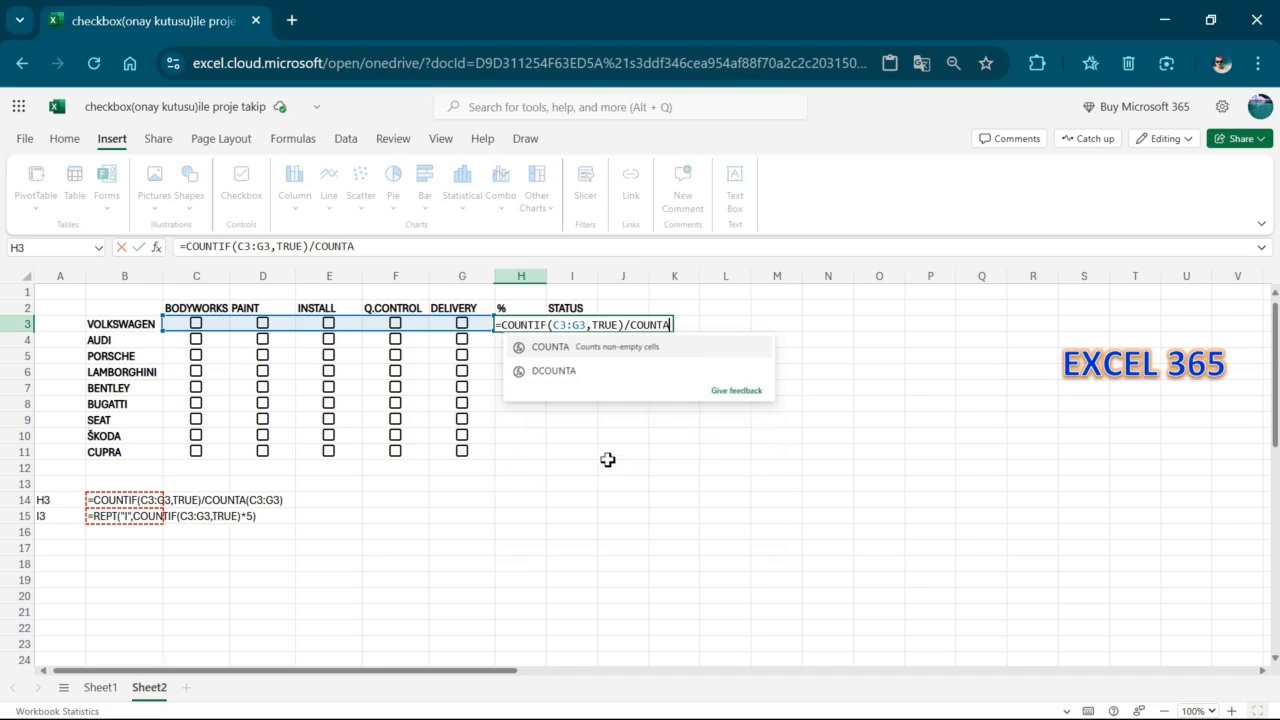
{"action": "type", "text": "("}
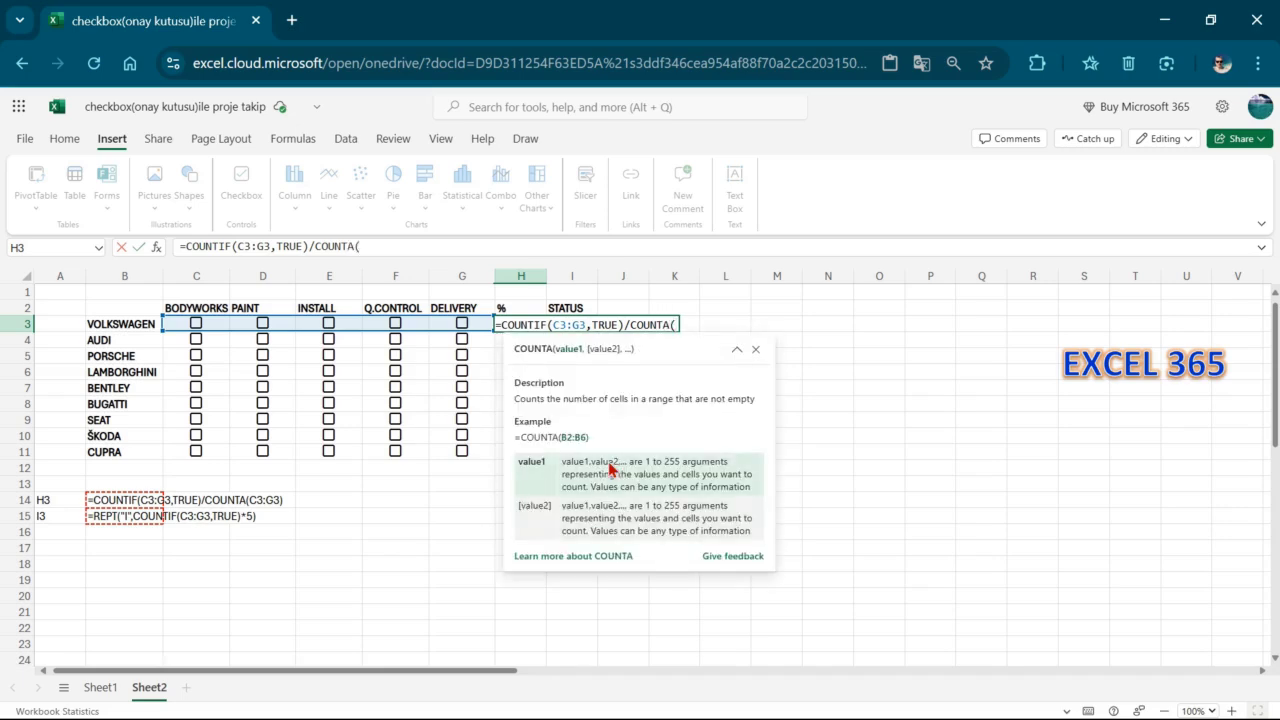
{"action": "left_click_drag", "start_coordinate": [205, 323], "coordinate": [488, 318]}
{"action": "type", "text": ")"}
{"action": "key", "text": "Return"}
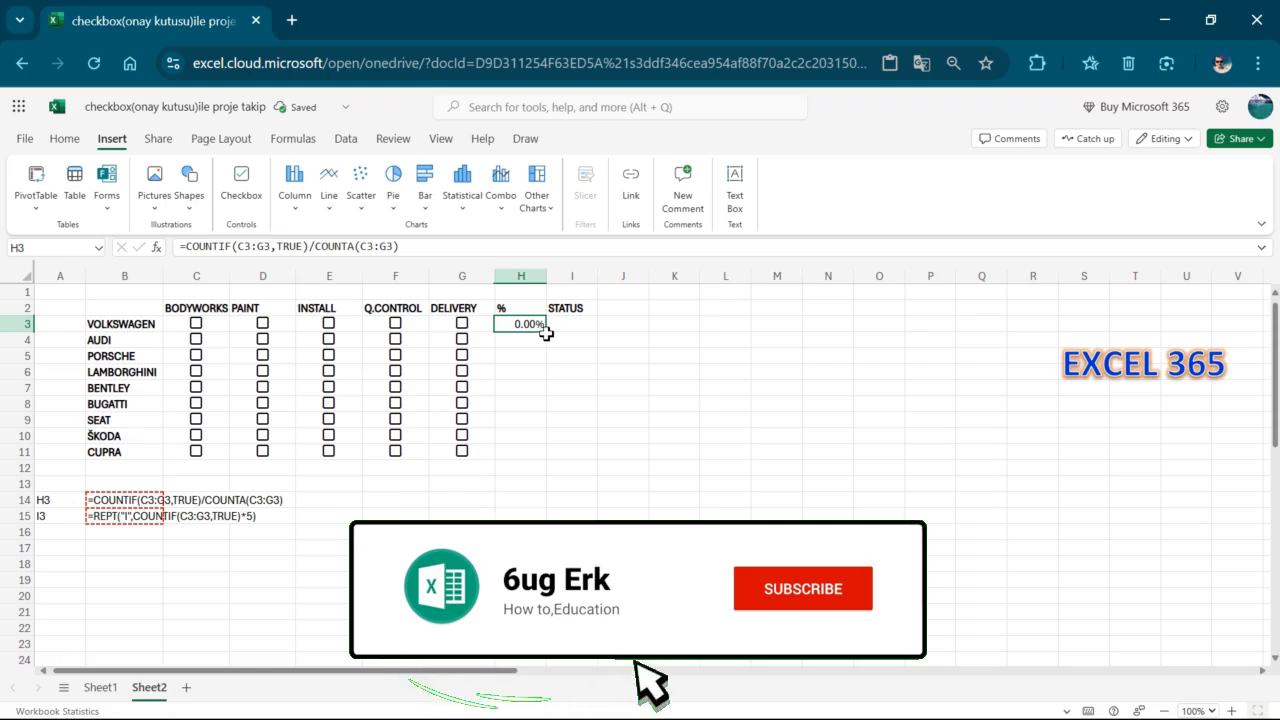
{"action": "left_click_drag", "start_coordinate": [548, 332], "coordinate": [541, 441]}
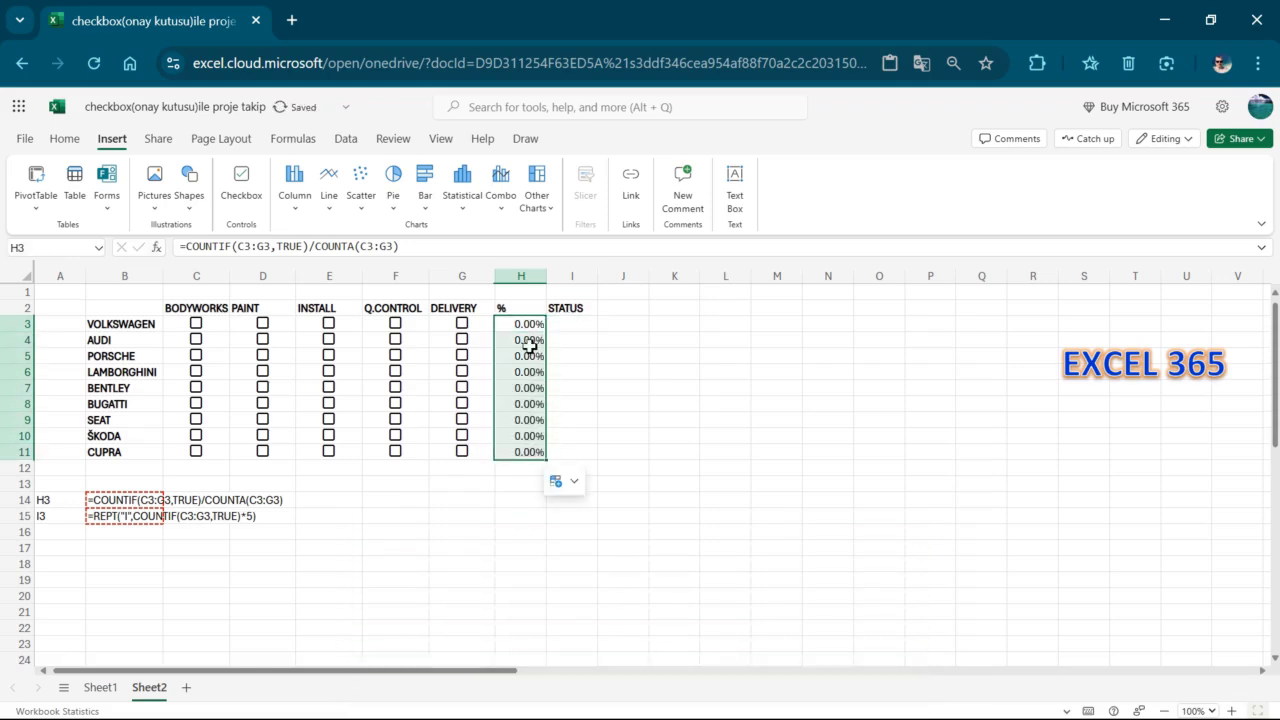
{"action": "left_click", "coordinate": [65, 140]}
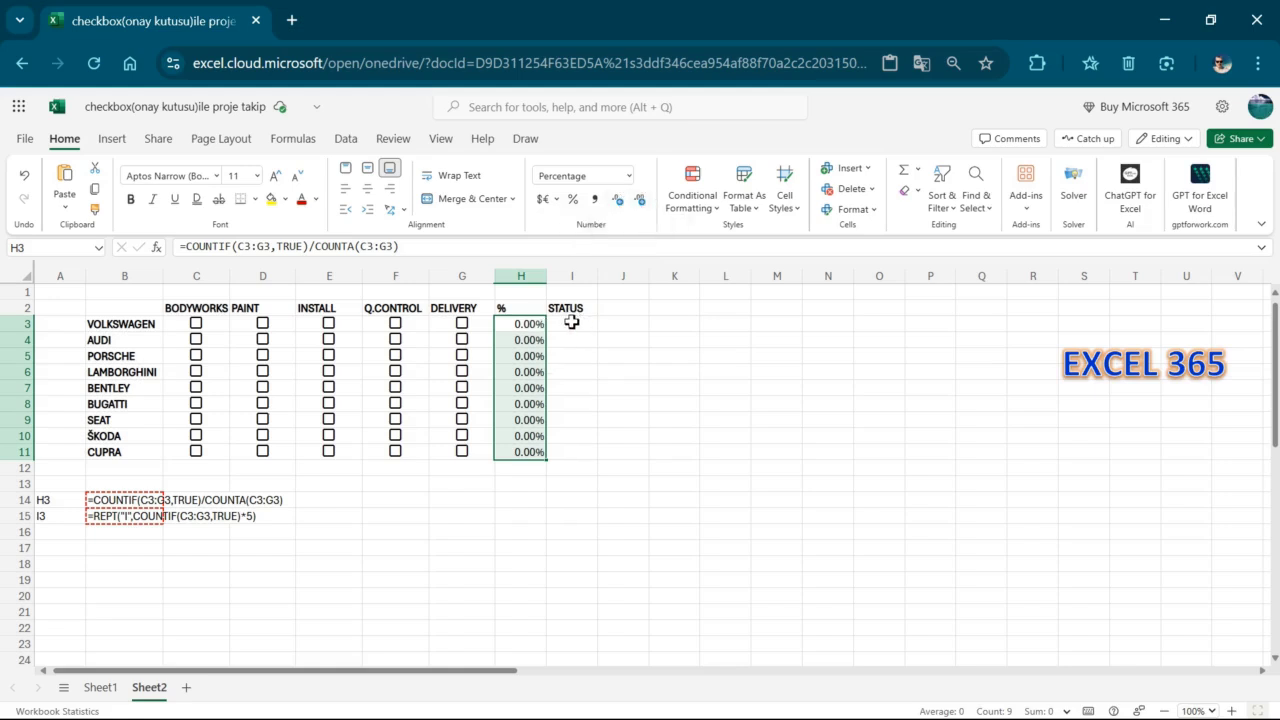
Step: Check the BODYWORKS, PAINT and INSTALL boxes in the VOLKSWAGEN row
{"action": "left_click", "coordinate": [196, 323]}
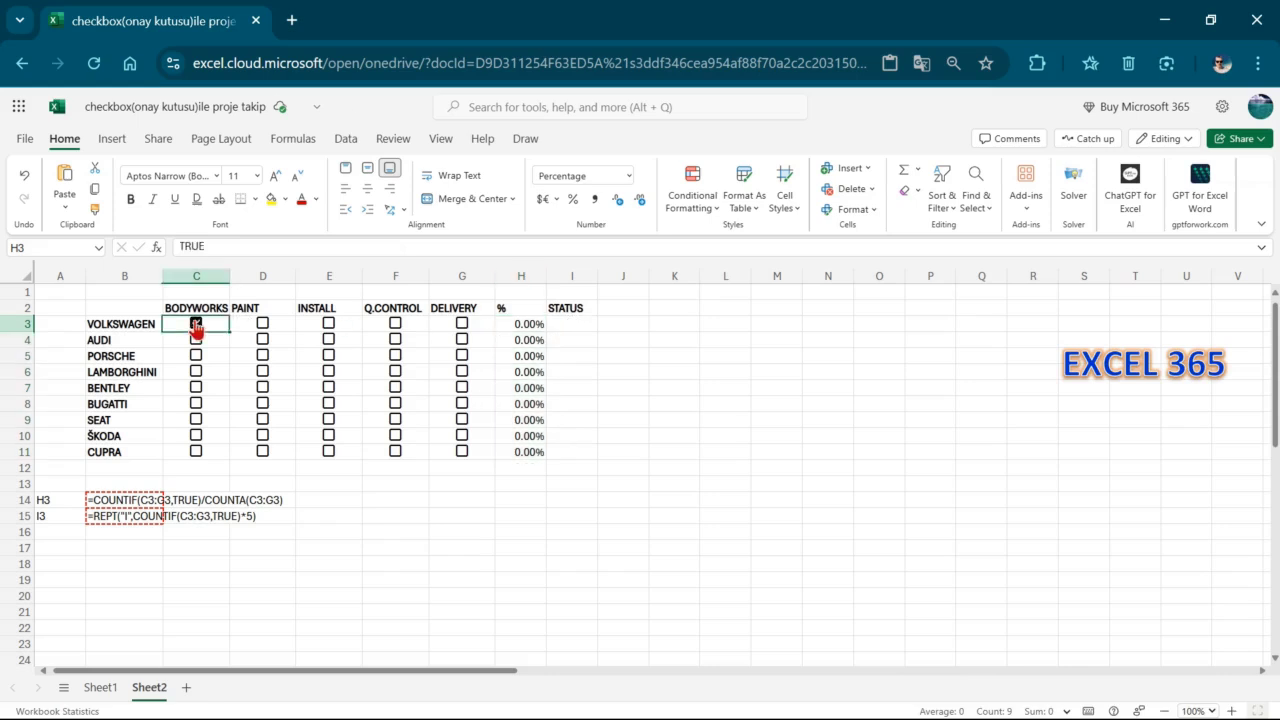
{"action": "left_click", "coordinate": [263, 326]}
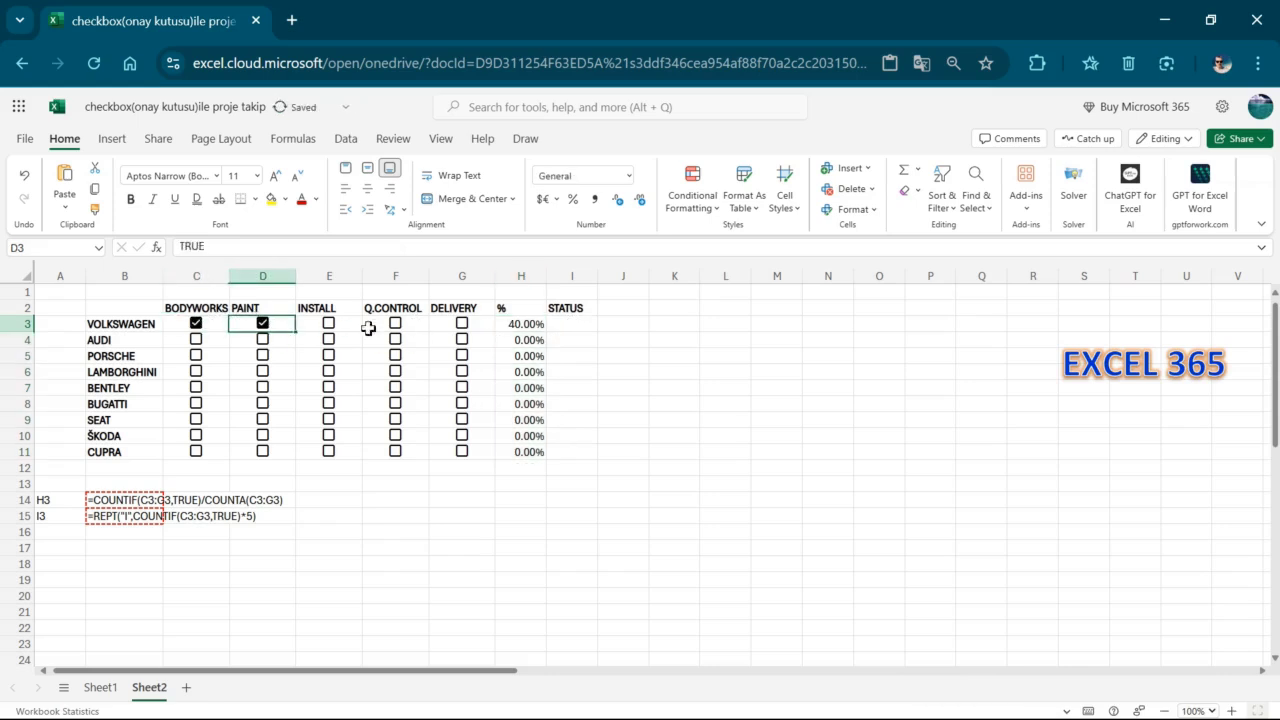
{"action": "left_click", "coordinate": [328, 326]}
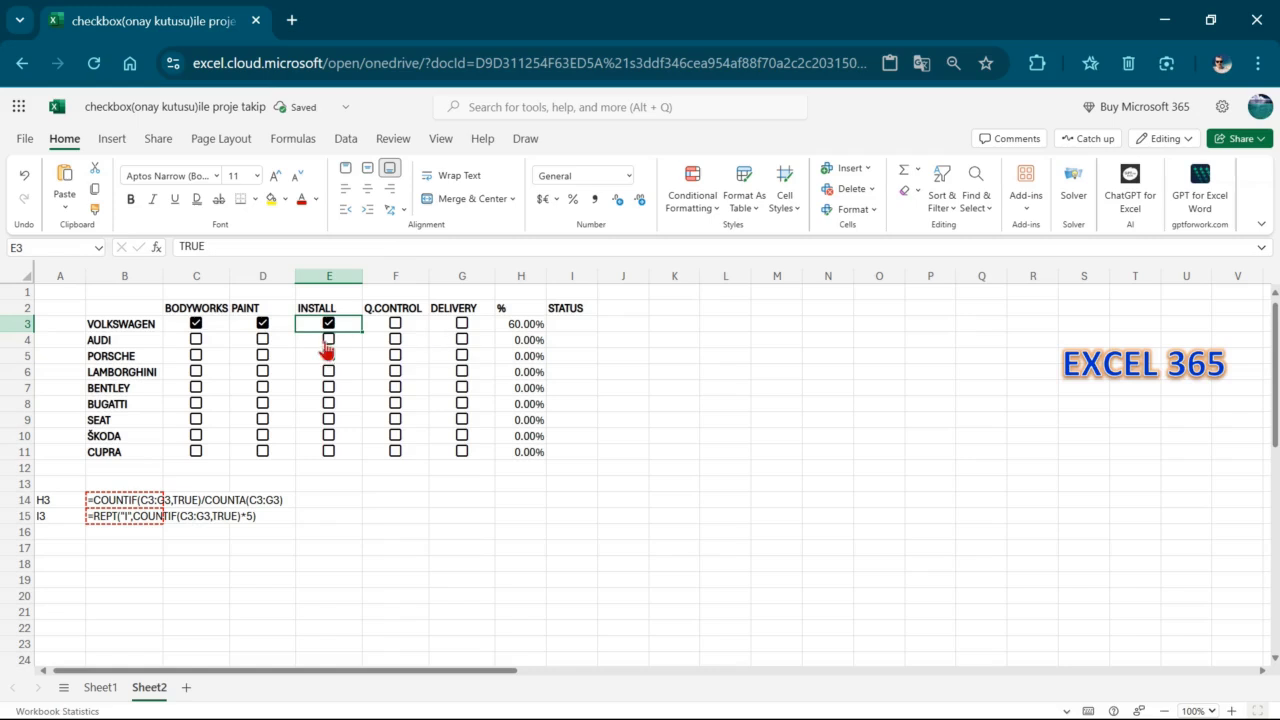
Step: Consult the finished tracker on Sheet1, and begin the STATUS formula in Sheet2's I3 as =REPT("I"COUNTIF(
{"action": "left_click", "coordinate": [564, 327]}
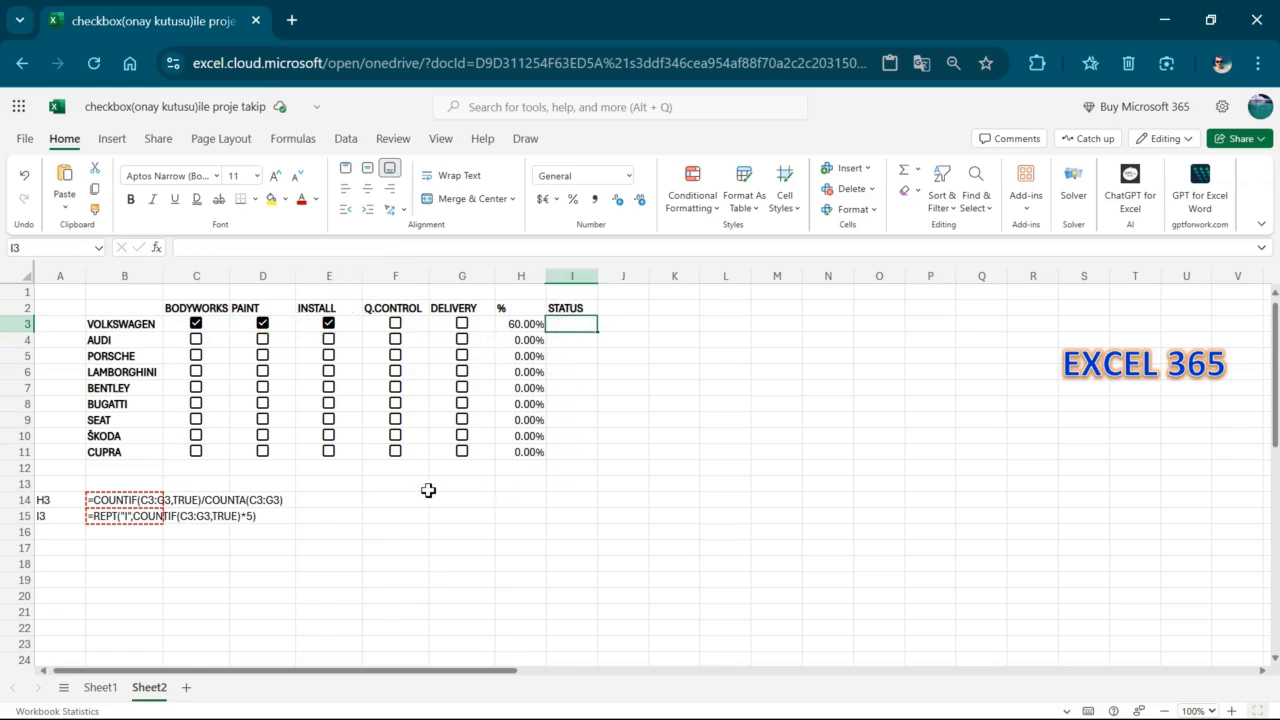
{"action": "left_click", "coordinate": [98, 688]}
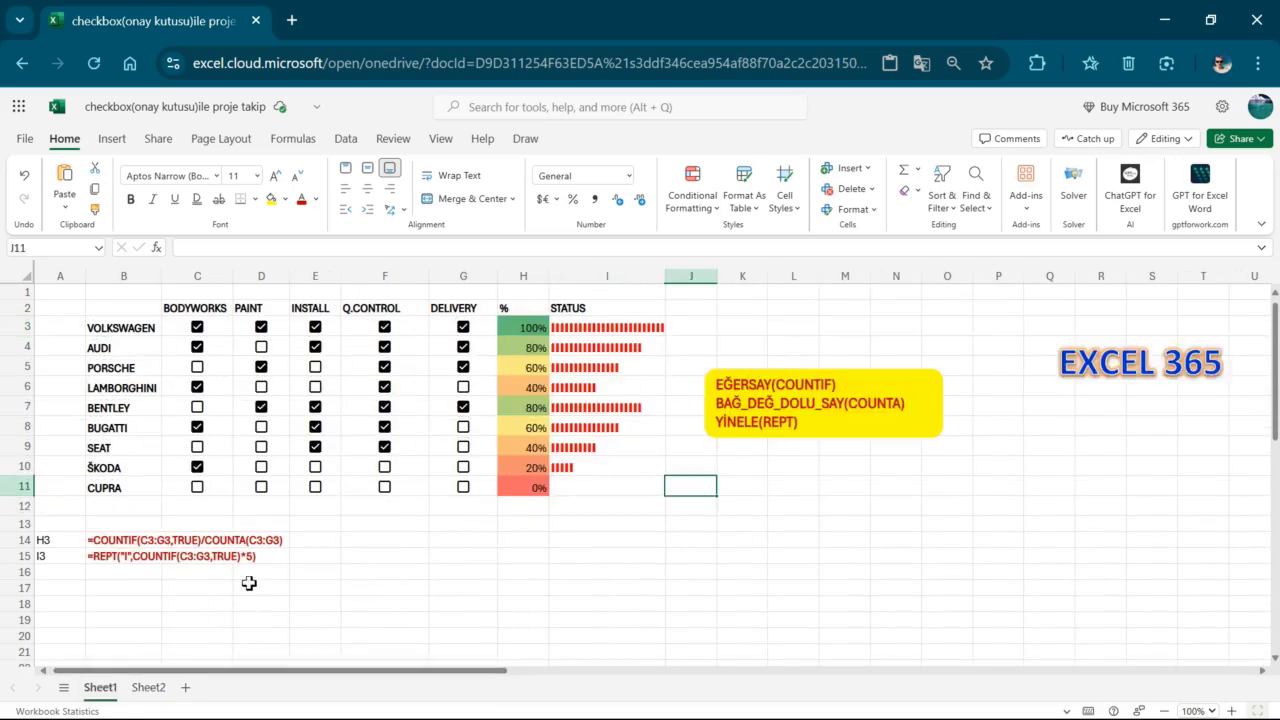
{"action": "left_click", "coordinate": [154, 690]}
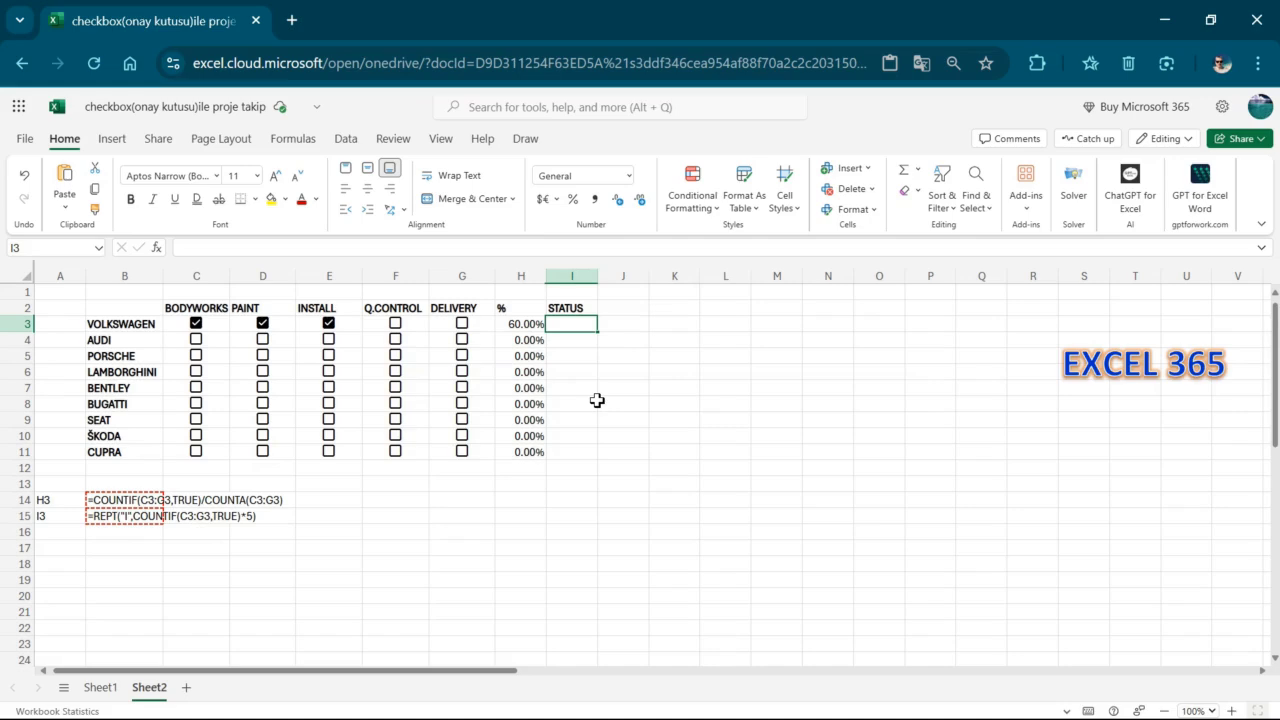
{"action": "type", "text": "=REPT"}
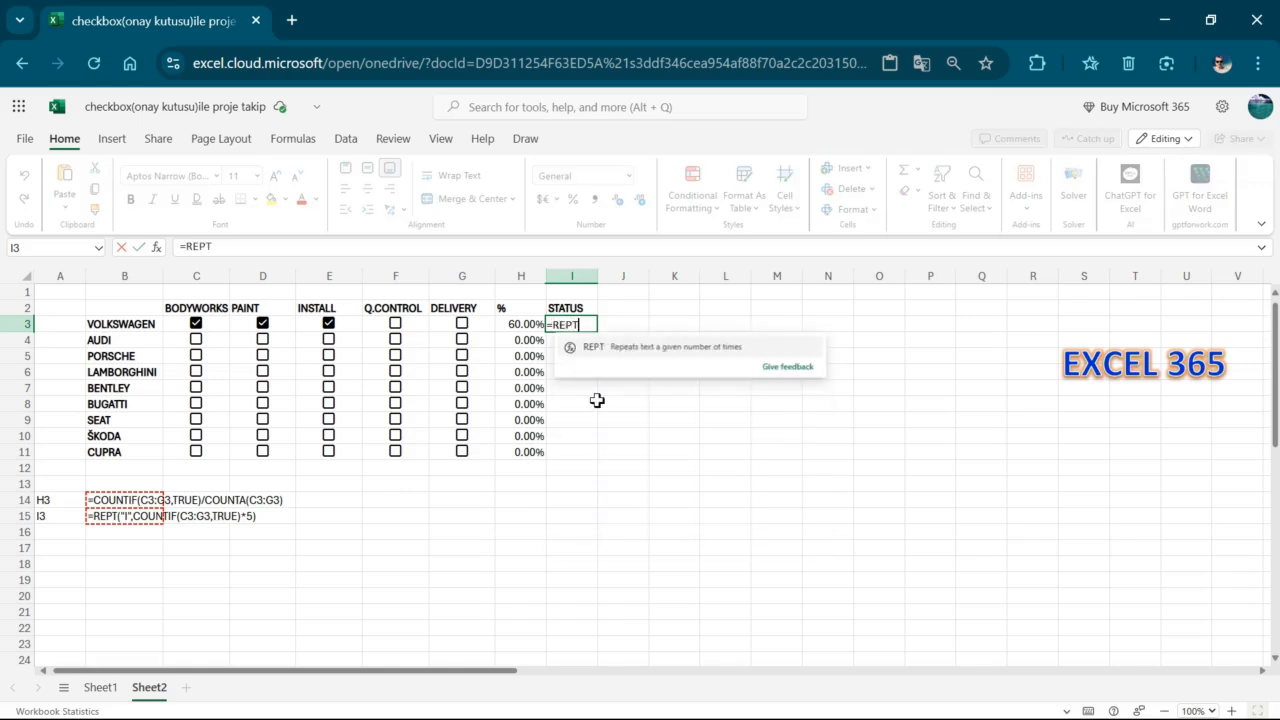
{"action": "type", "text": "("}
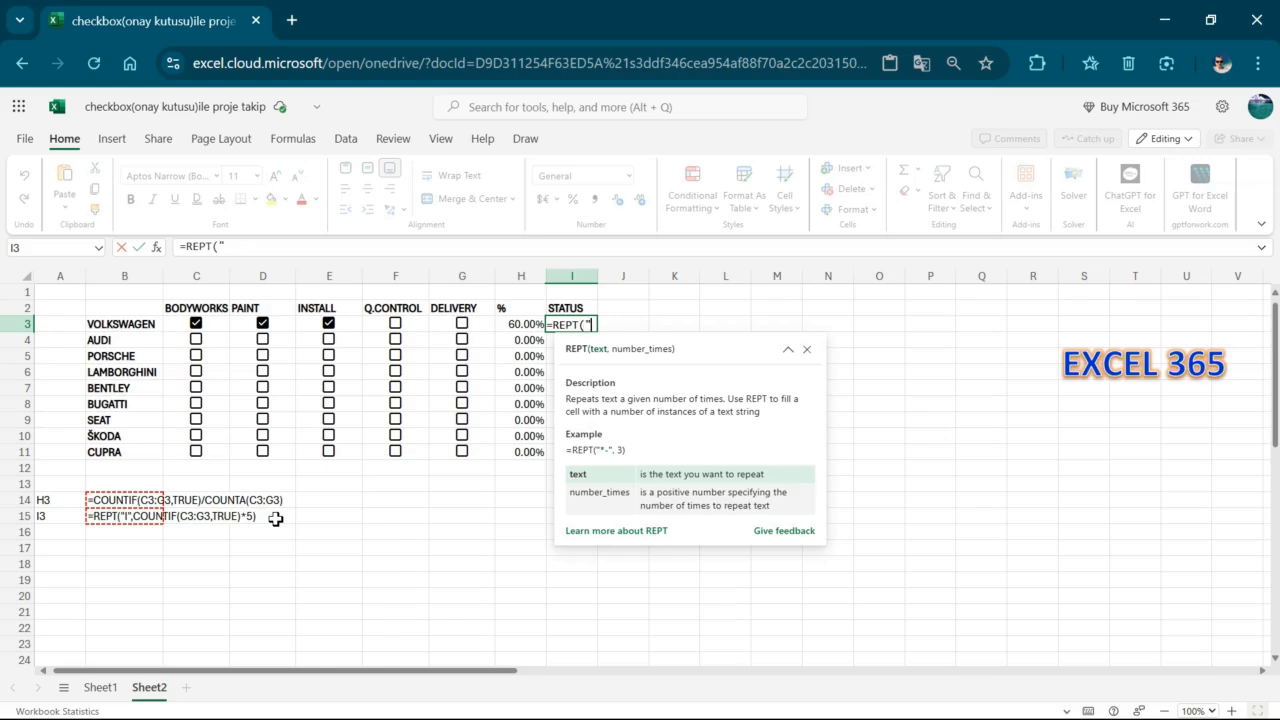
{"action": "key", "text": "Caps_Lock"}
{"action": "key", "text": "Caps_Lock"}
{"action": "key", "text": "Caps_Lock"}
{"action": "key", "text": "Caps_Lock"}
{"action": "type", "text": "COUN"}
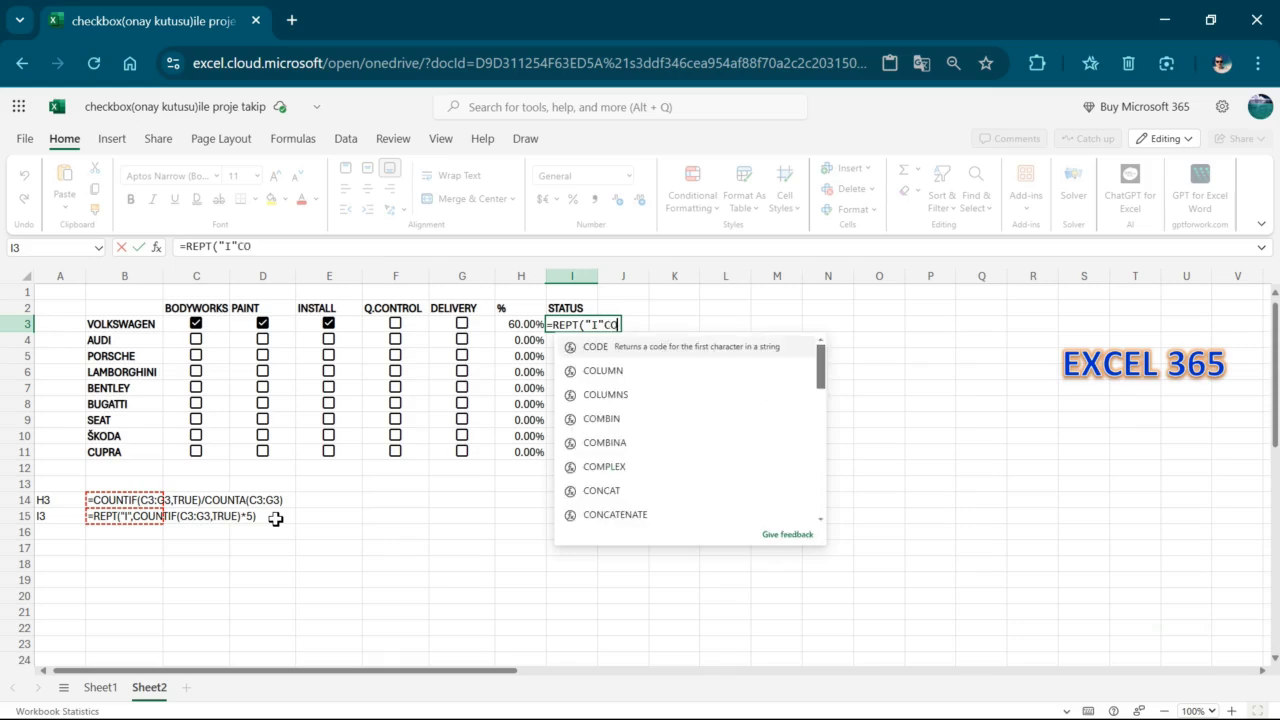
{"action": "key", "text": "Down"}
{"action": "key", "text": "Down"}
{"action": "key", "text": "Down"}
{"action": "type", "text": "T"}
{"action": "key", "text": "Tab"}
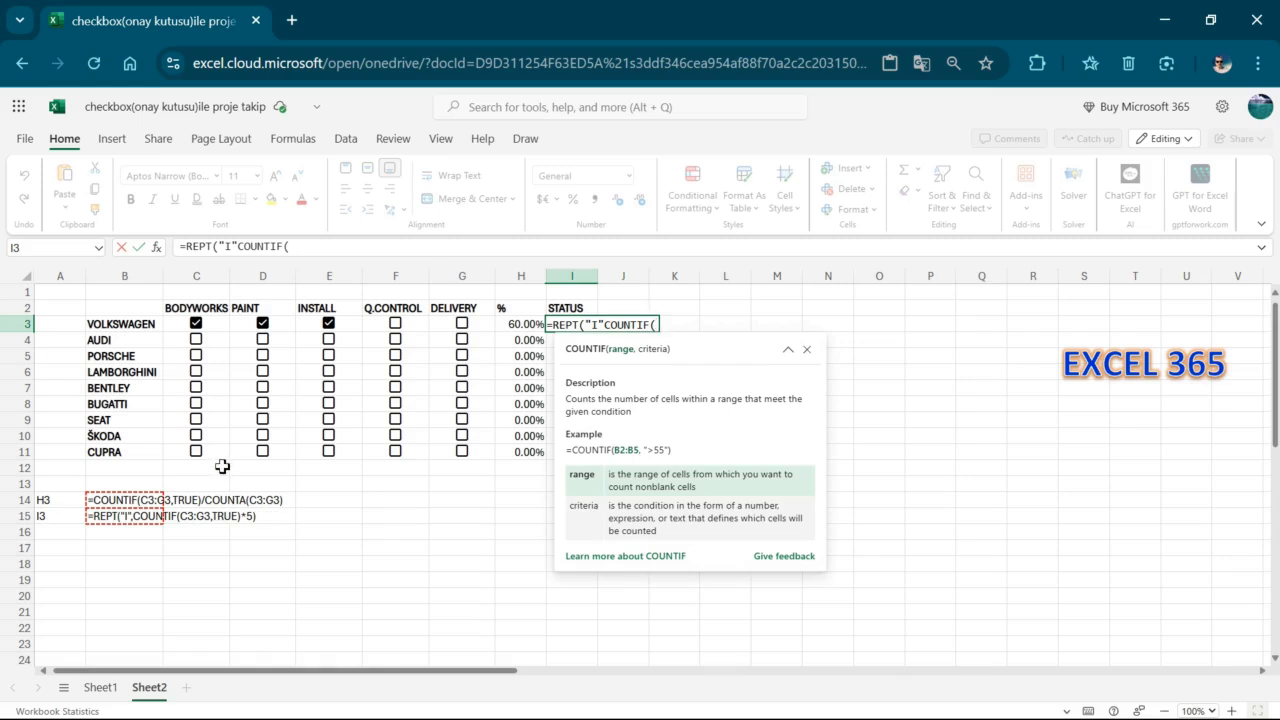
{"action": "left_click_drag", "start_coordinate": [194, 451], "coordinate": [440, 438]}
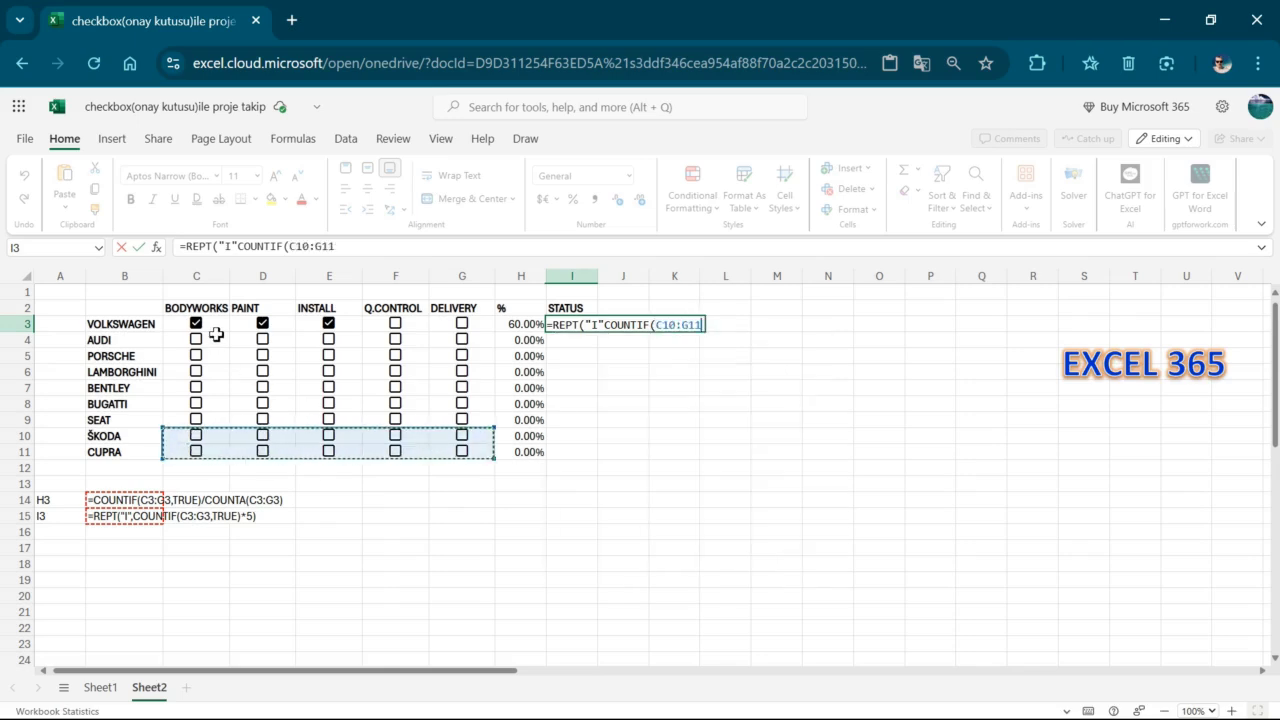
{"action": "key", "text": "BackSpace"}
{"action": "key", "text": "BackSpace"}
{"action": "key", "text": "BackSpace"}
{"action": "key", "text": "BackSpace"}
{"action": "key", "text": "BackSpace"}
{"action": "key", "text": "BackSpace"}
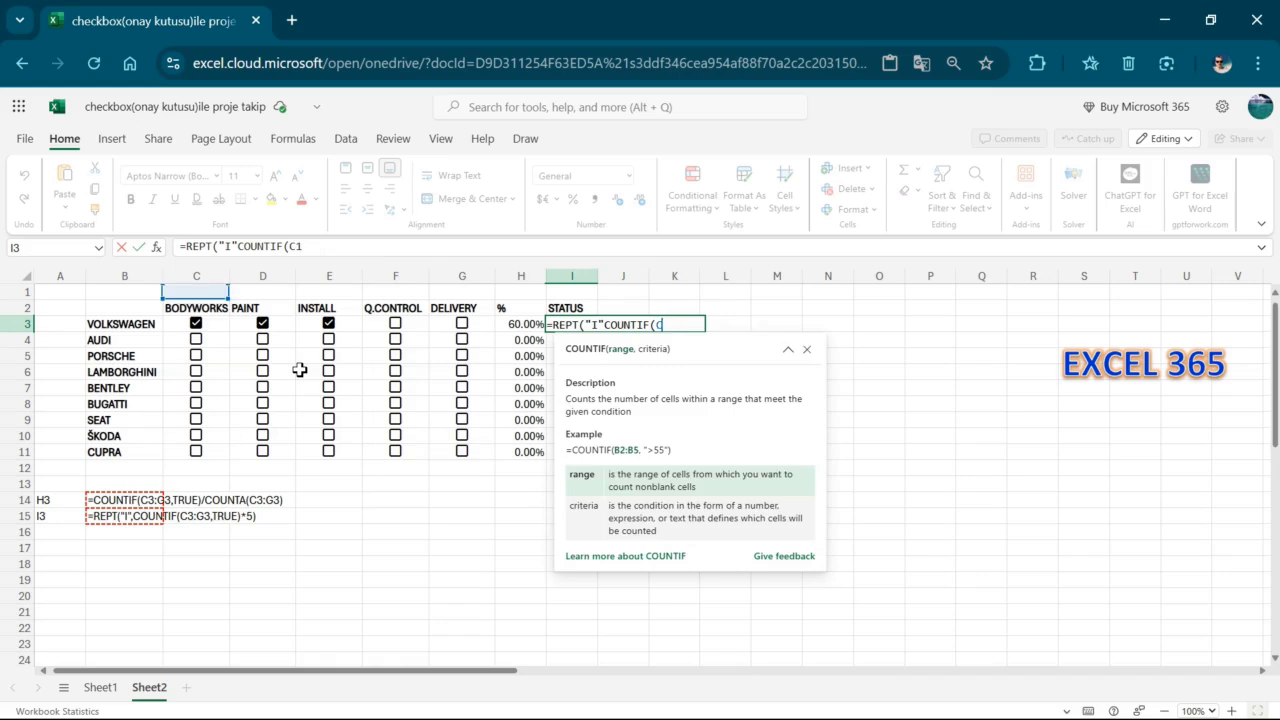
{"action": "key", "text": "BackSpace"}
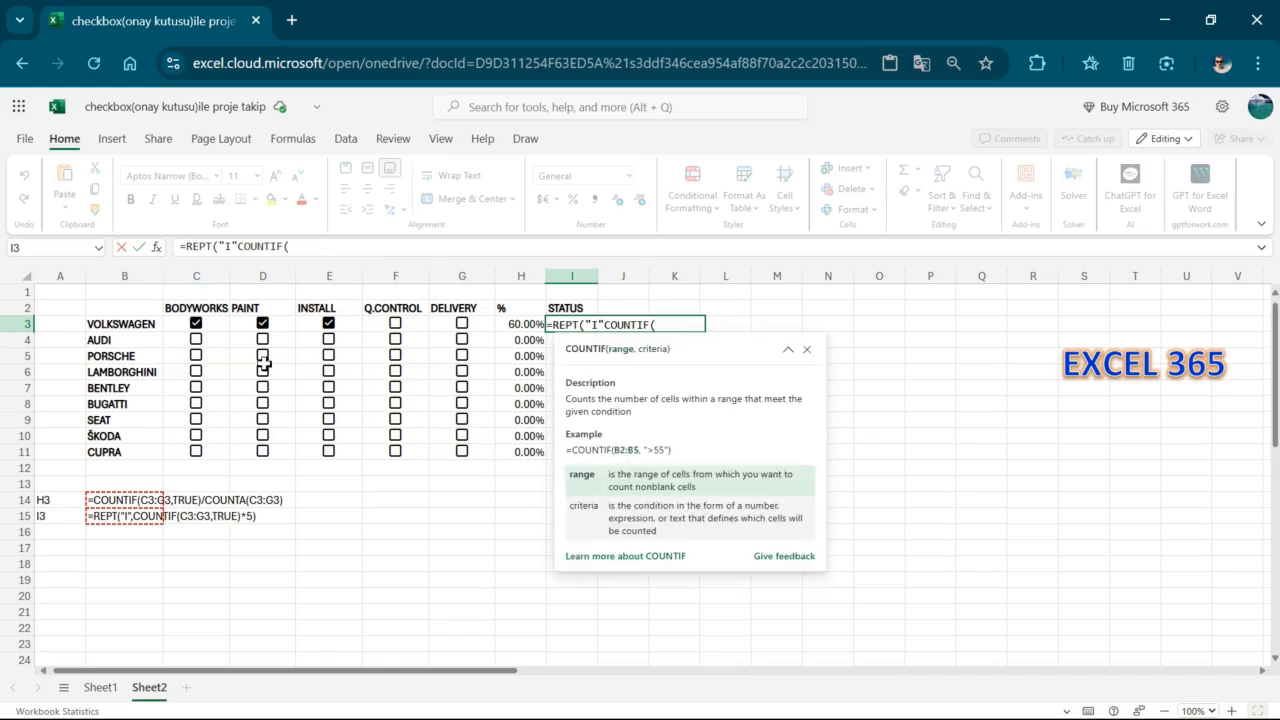
Step: Finish I3's formula with COUNTIF range C3:G3, criterion TRUE and a multiplier of 5
{"action": "left_click", "coordinate": [210, 326]}
{"action": "left_click_drag", "start_coordinate": [247, 325], "coordinate": [463, 325]}
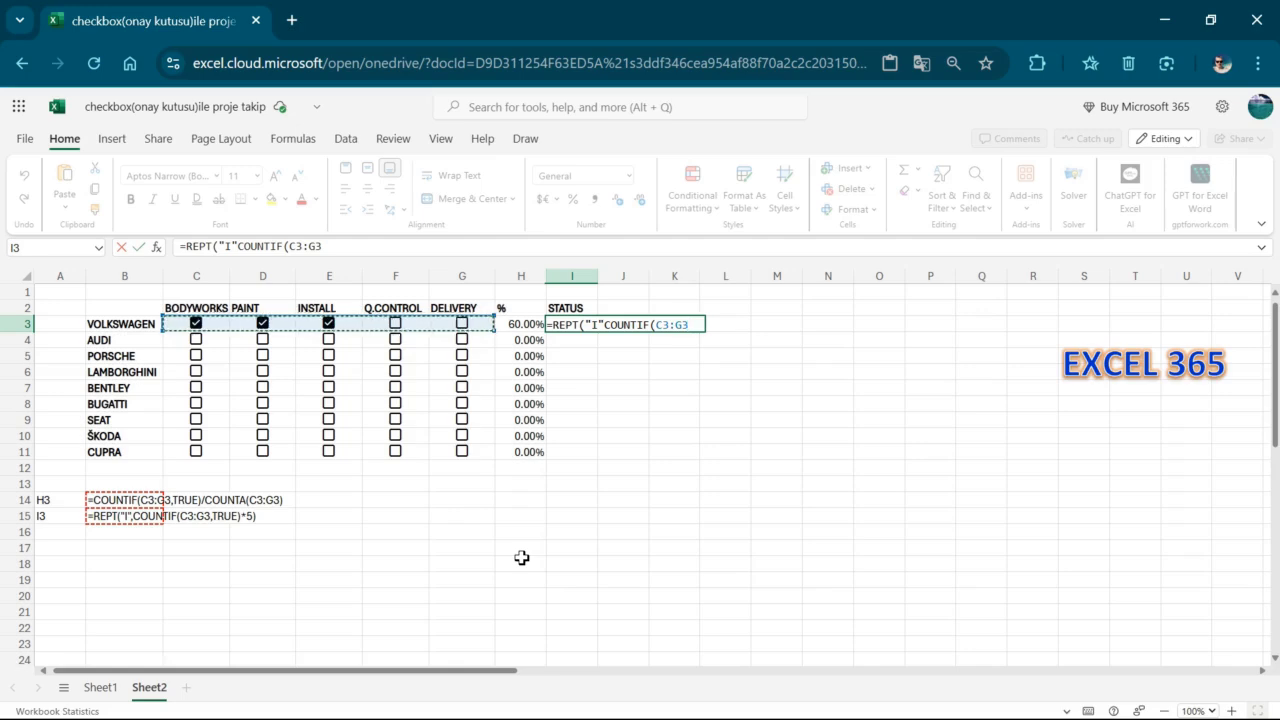
{"action": "type", "text": ","}
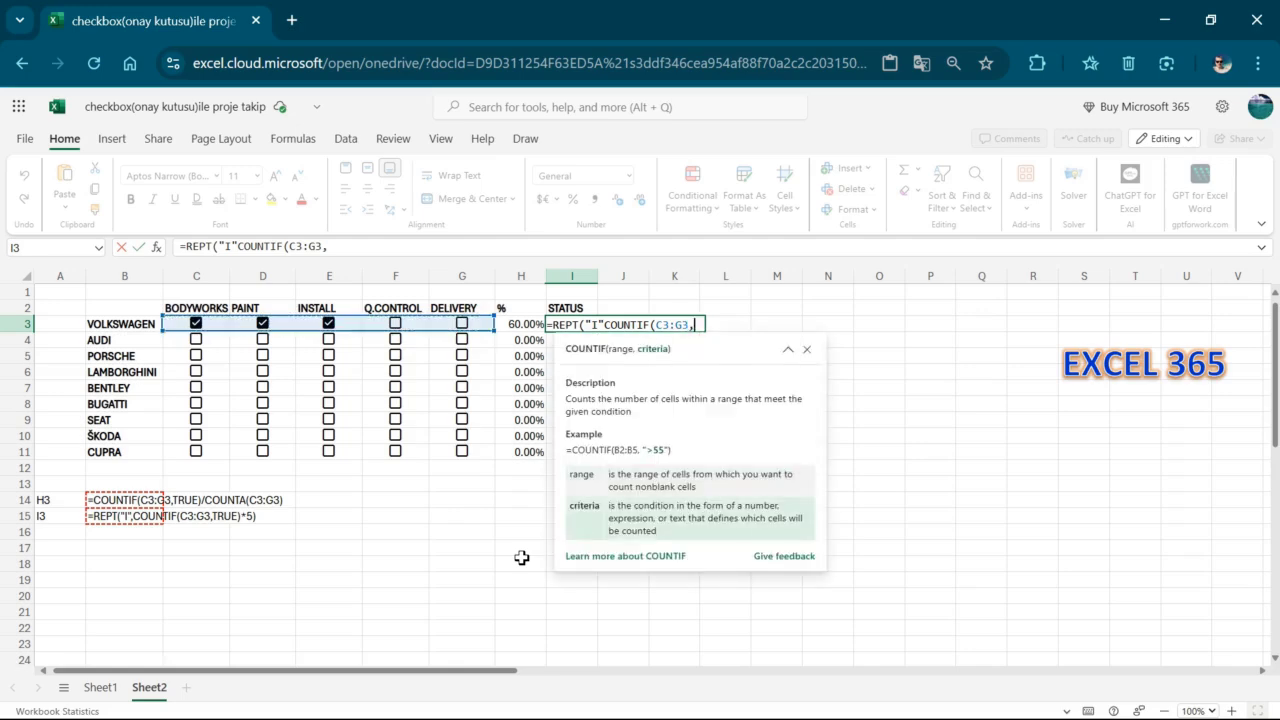
{"action": "type", "text": "TR"}
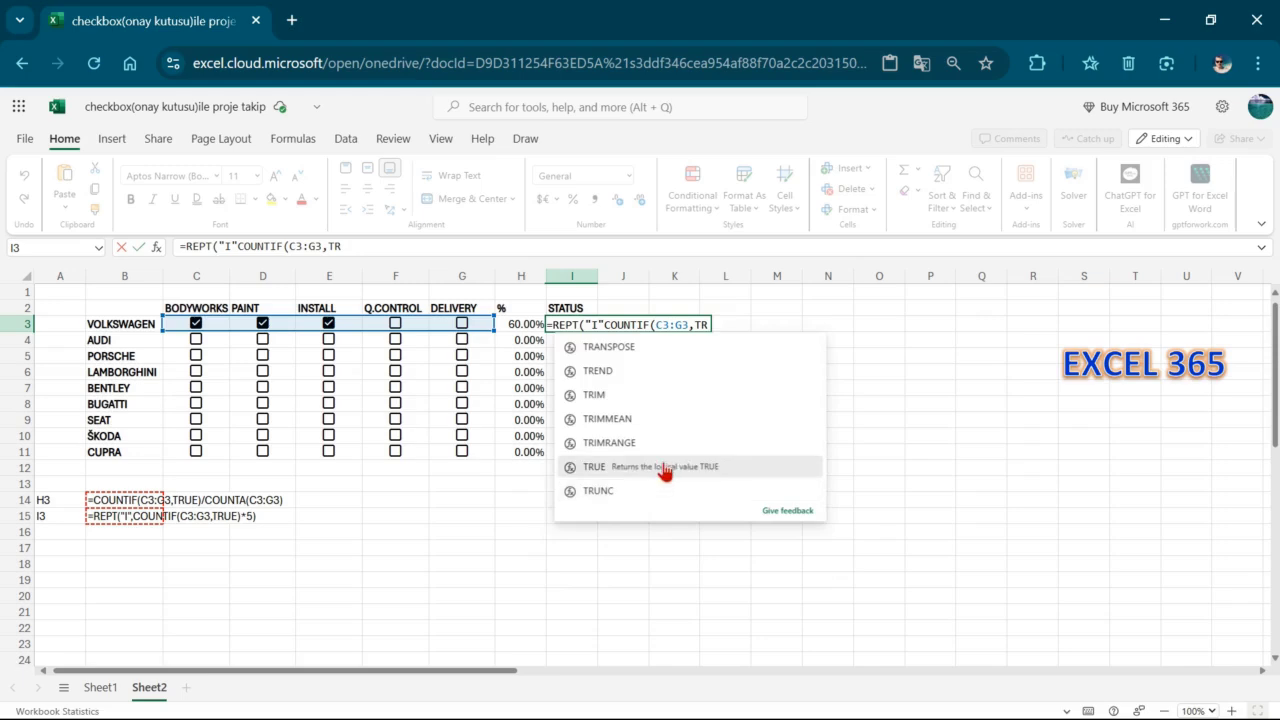
{"action": "left_click", "coordinate": [663, 470]}
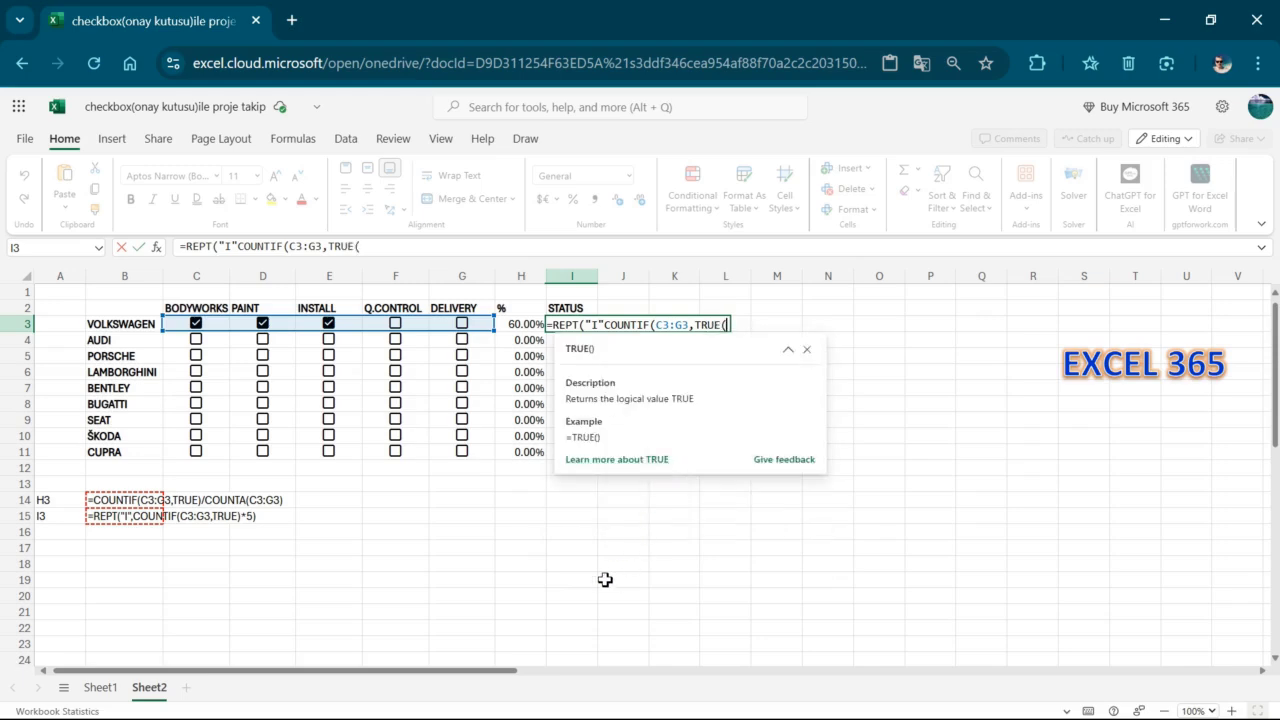
{"action": "key", "text": "BackSpace"}
{"action": "type", "text": ")*5"}
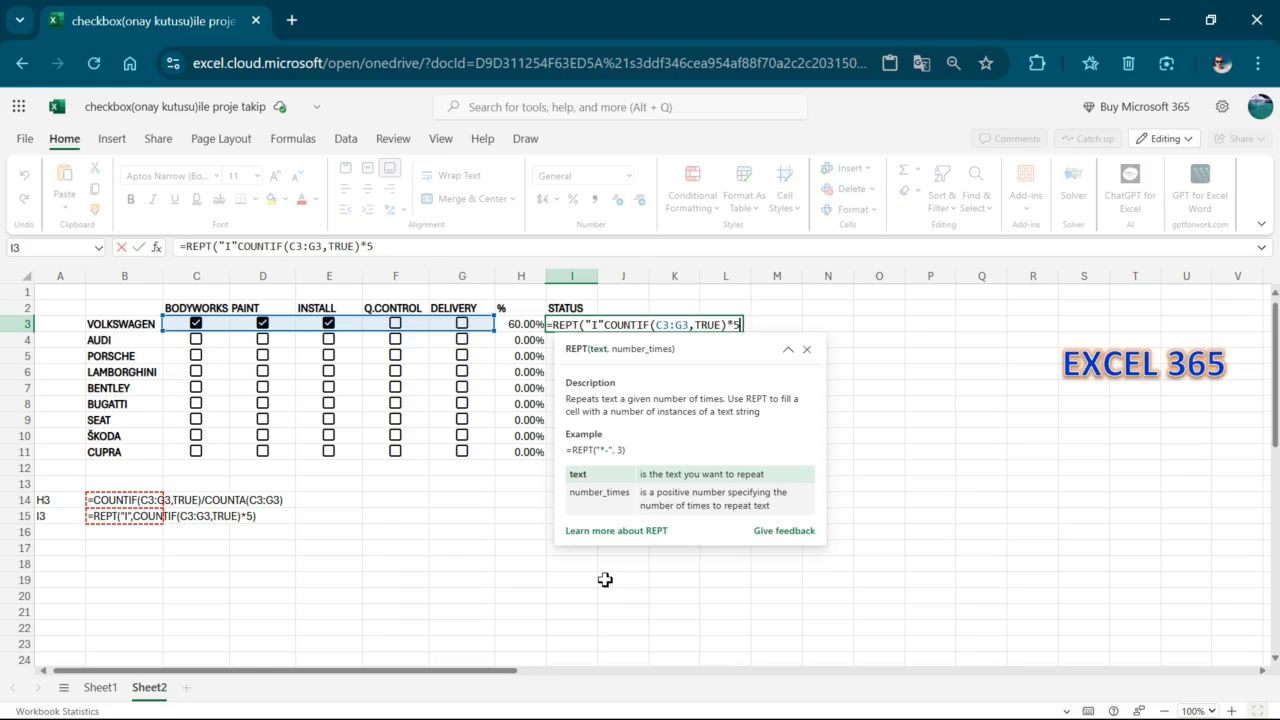
{"action": "type", "text": ")"}
{"action": "key", "text": "Return"}
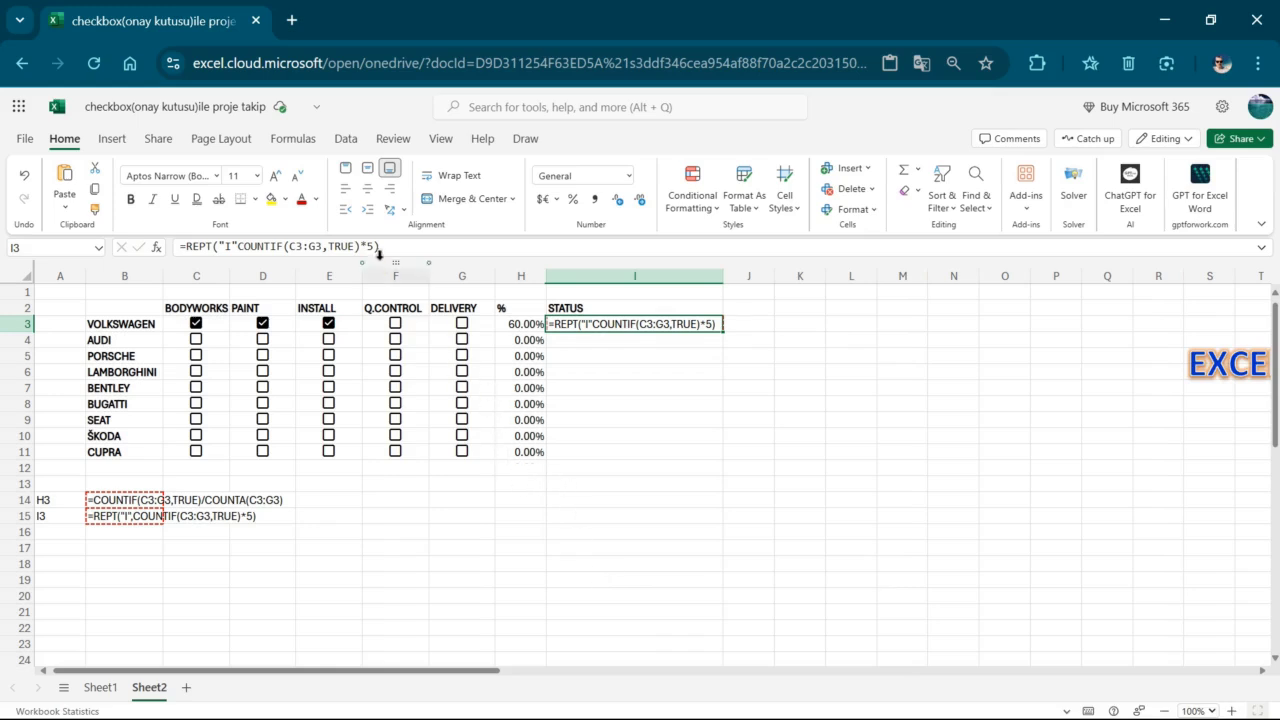
Step: Insert the missing comma after "I" in I3's formula, making it =REPT("I",COUNTIF(C3:G3,TRUE)*5)
{"action": "left_click", "coordinate": [238, 246]}
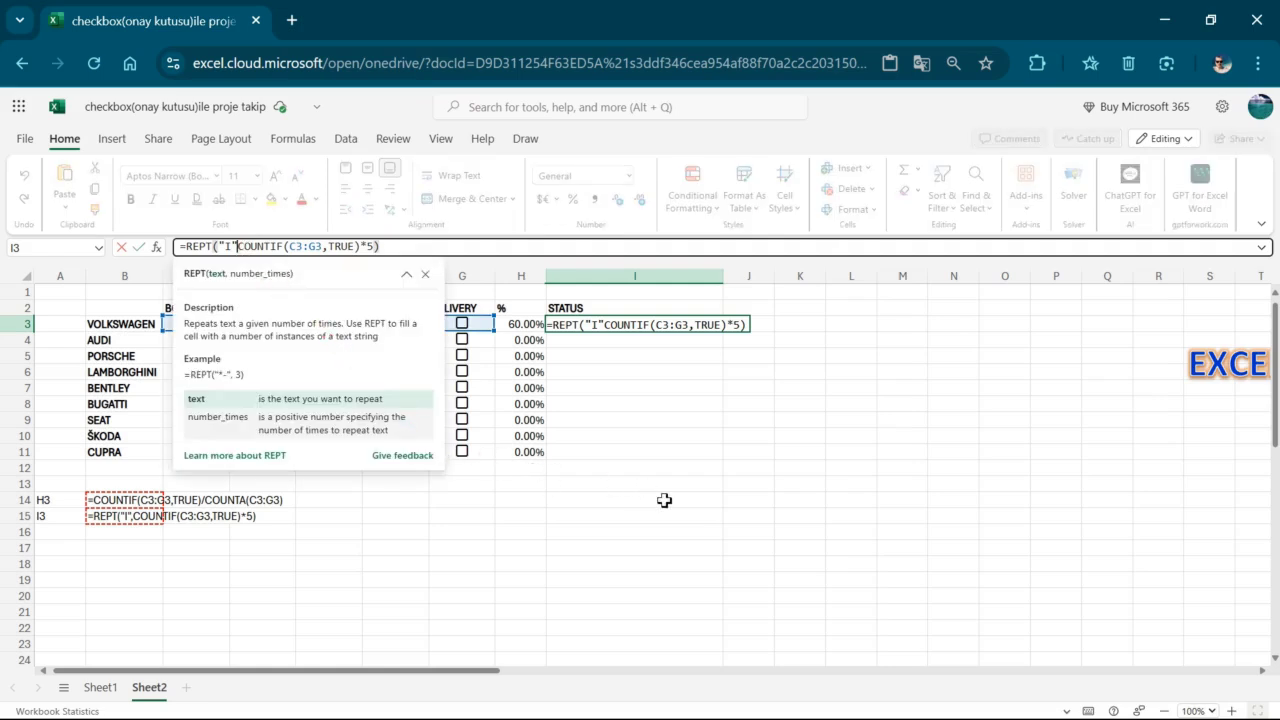
{"action": "type", "text": ","}
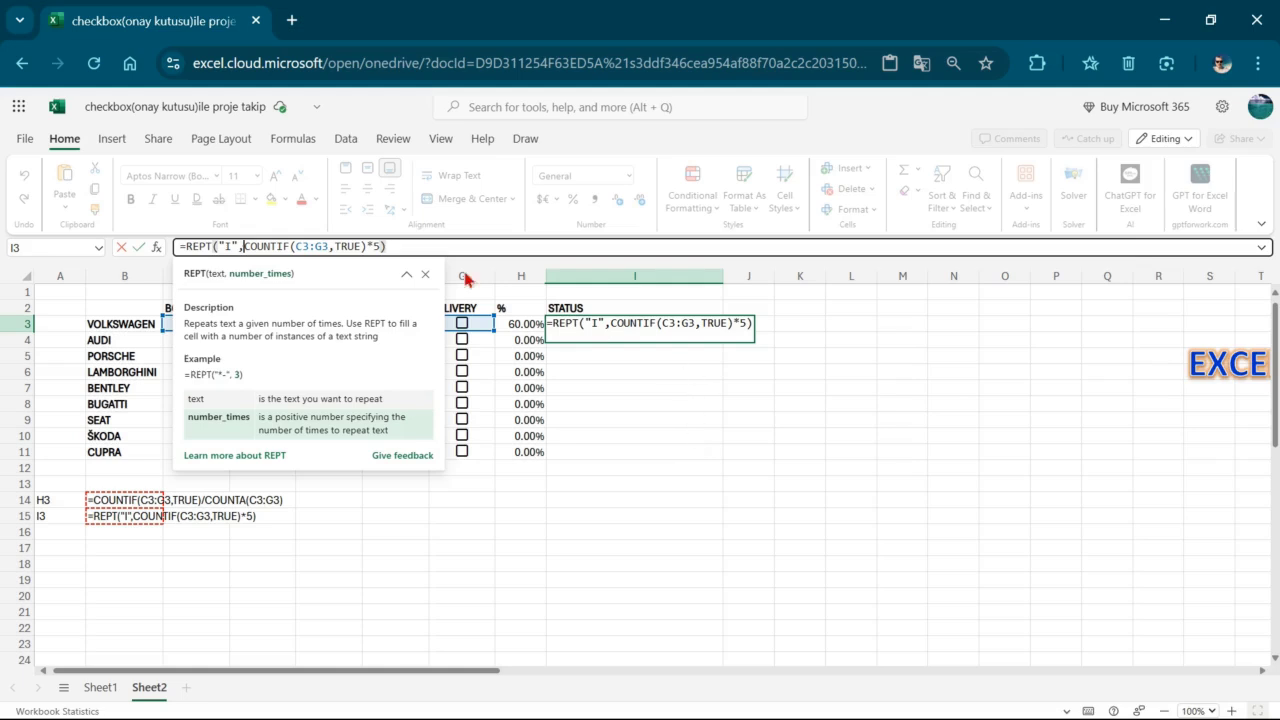
{"action": "left_click", "coordinate": [411, 247]}
{"action": "key", "text": "Return"}
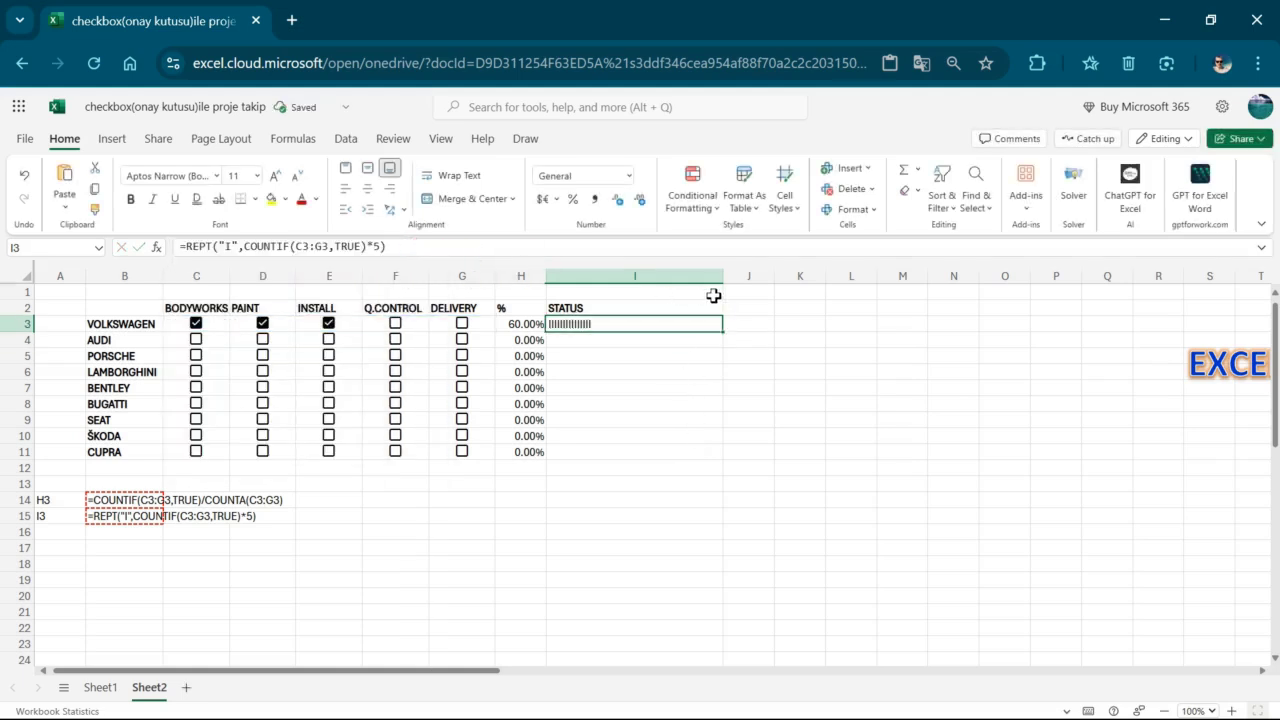
Step: Narrow the STATUS column and format I3's bar as bold, red, size 16 text
{"action": "left_click_drag", "start_coordinate": [723, 285], "coordinate": [623, 288]}
{"action": "left_click", "coordinate": [130, 201]}
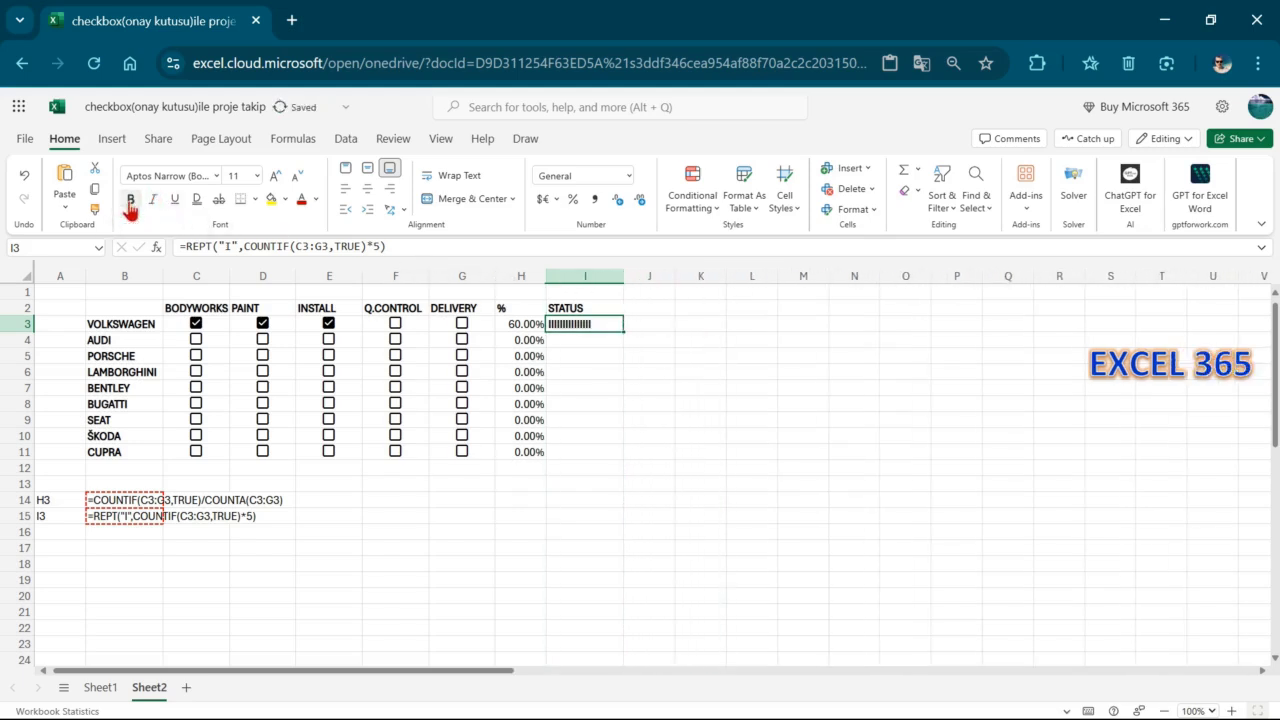
{"action": "left_click", "coordinate": [304, 205]}
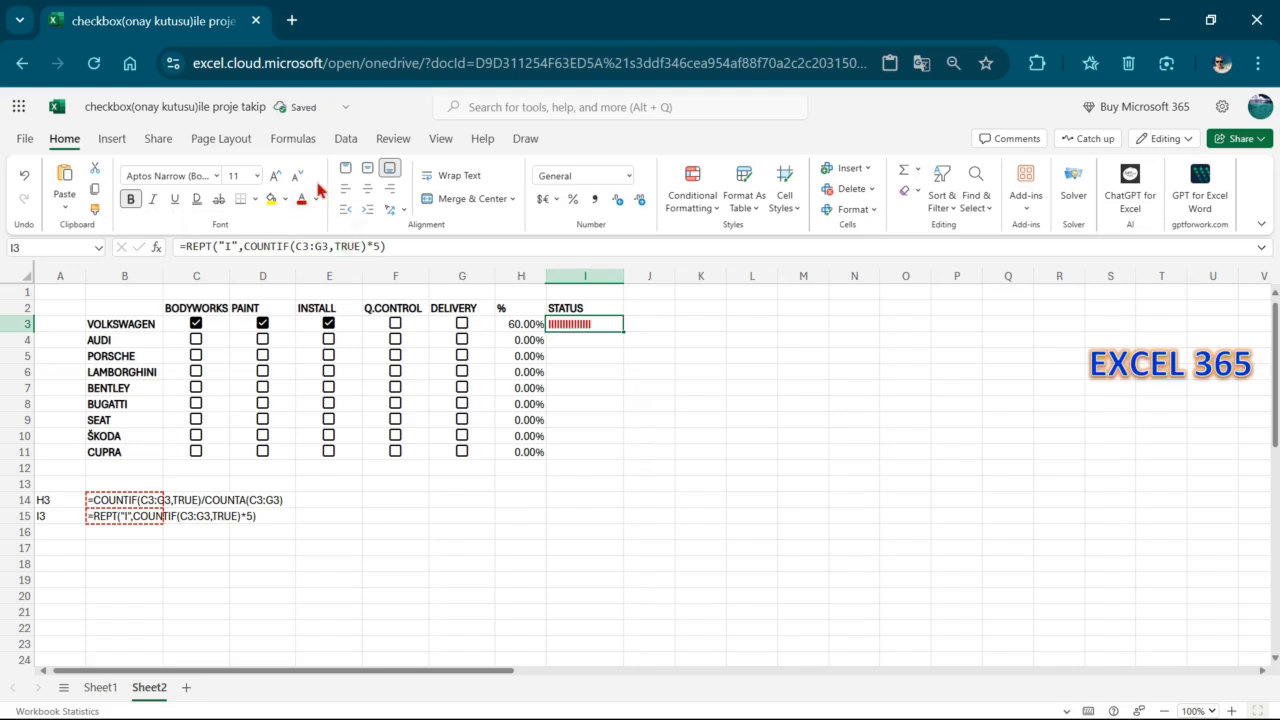
{"action": "left_click", "coordinate": [276, 180]}
{"action": "left_click", "coordinate": [276, 180]}
{"action": "left_click", "coordinate": [276, 180]}
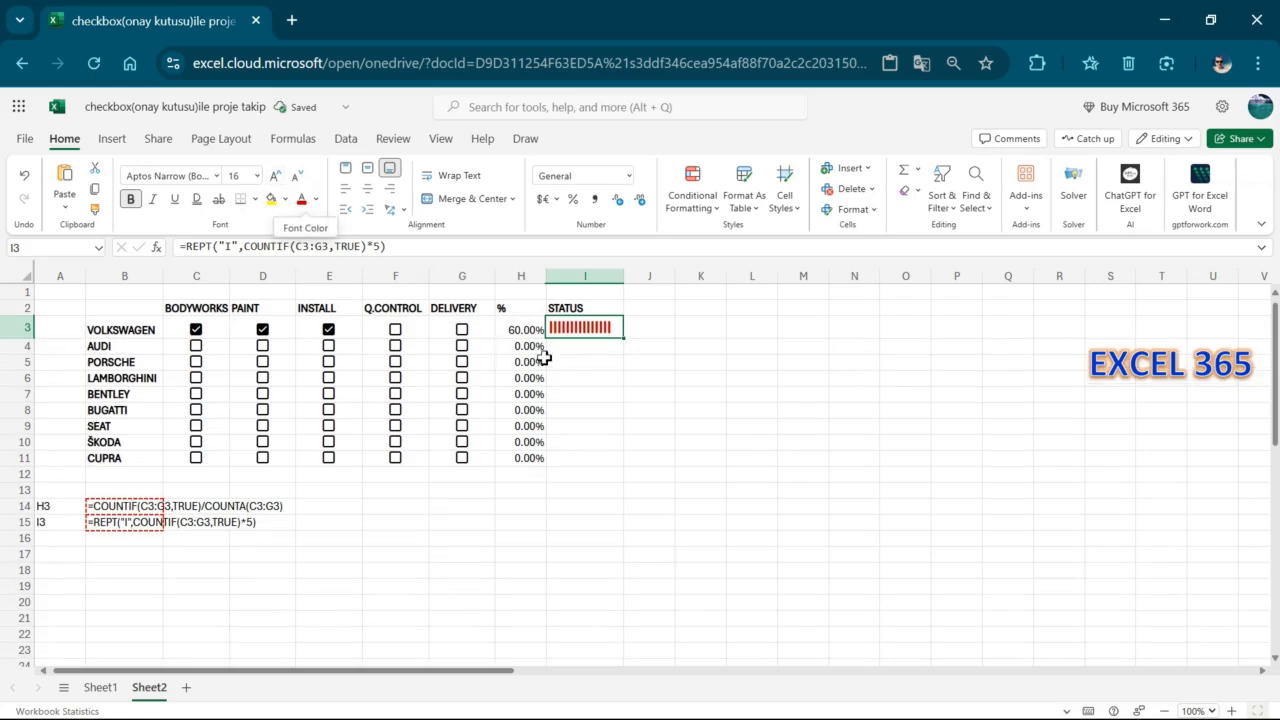
Step: Check AUDI's Q.CONTROL box and fill I3's status formula down through I11
{"action": "left_click", "coordinate": [397, 347]}
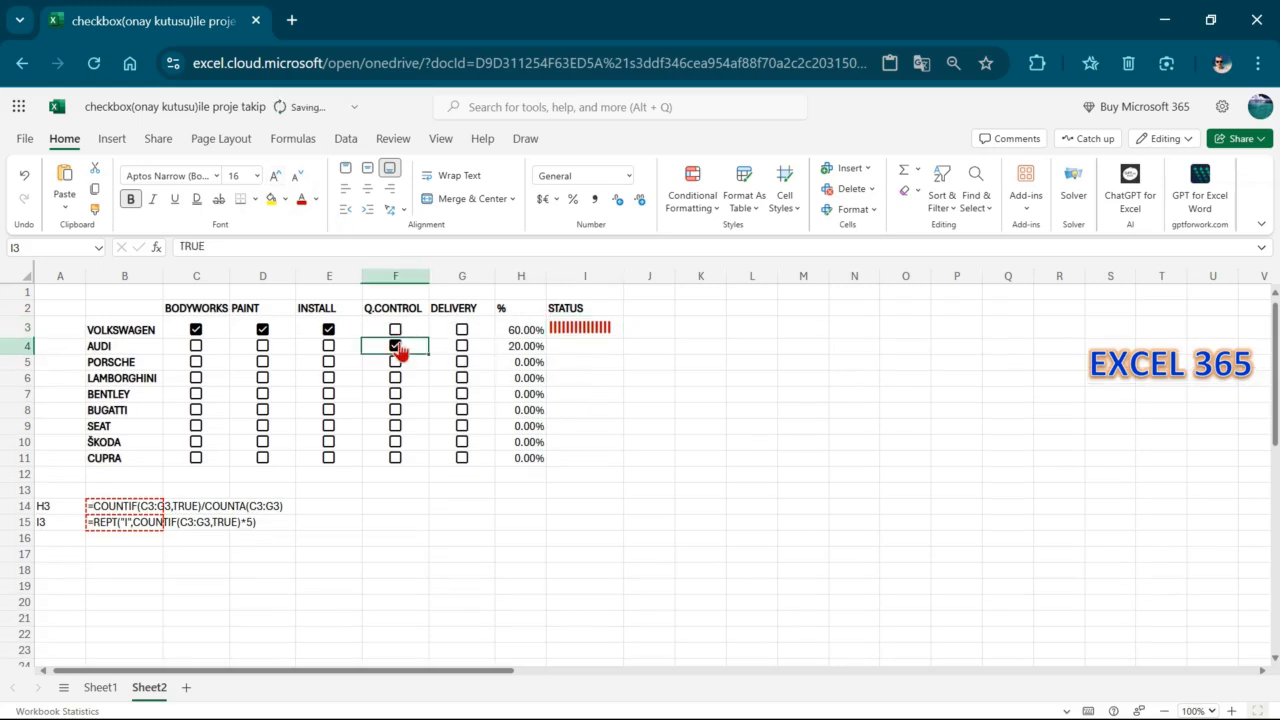
{"action": "left_click", "coordinate": [590, 330]}
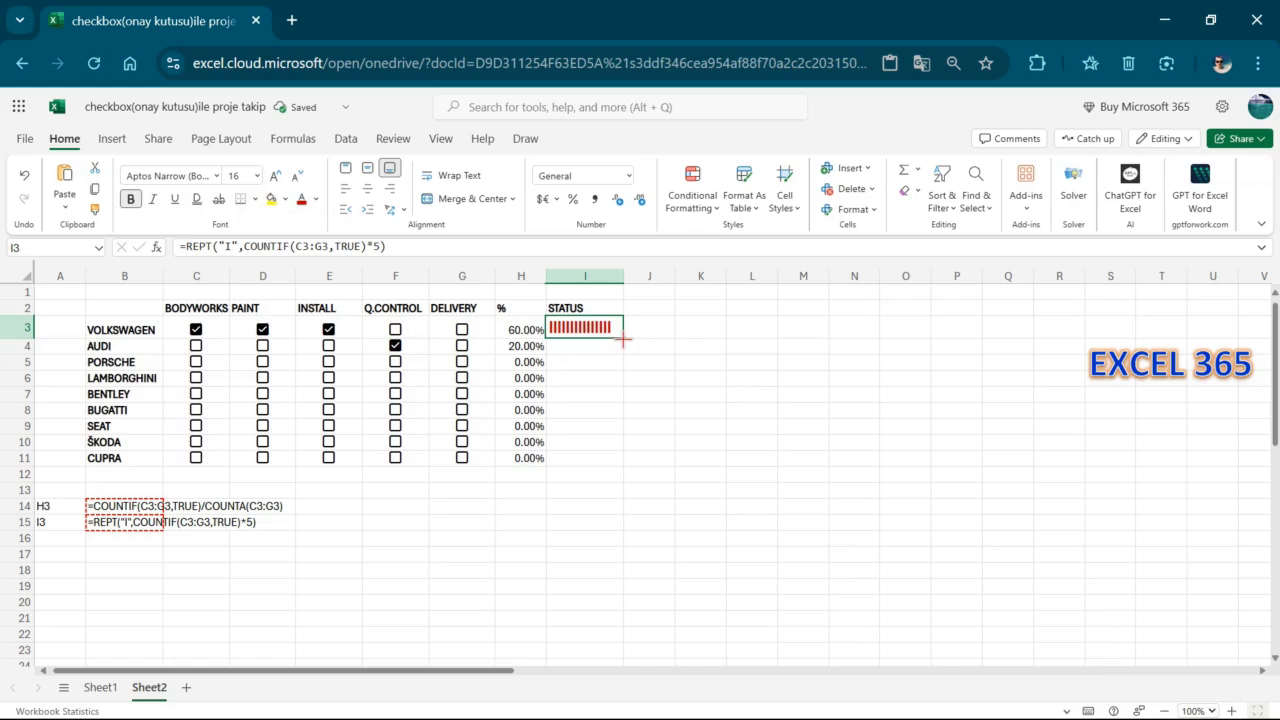
{"action": "left_click_drag", "start_coordinate": [624, 340], "coordinate": [624, 461]}
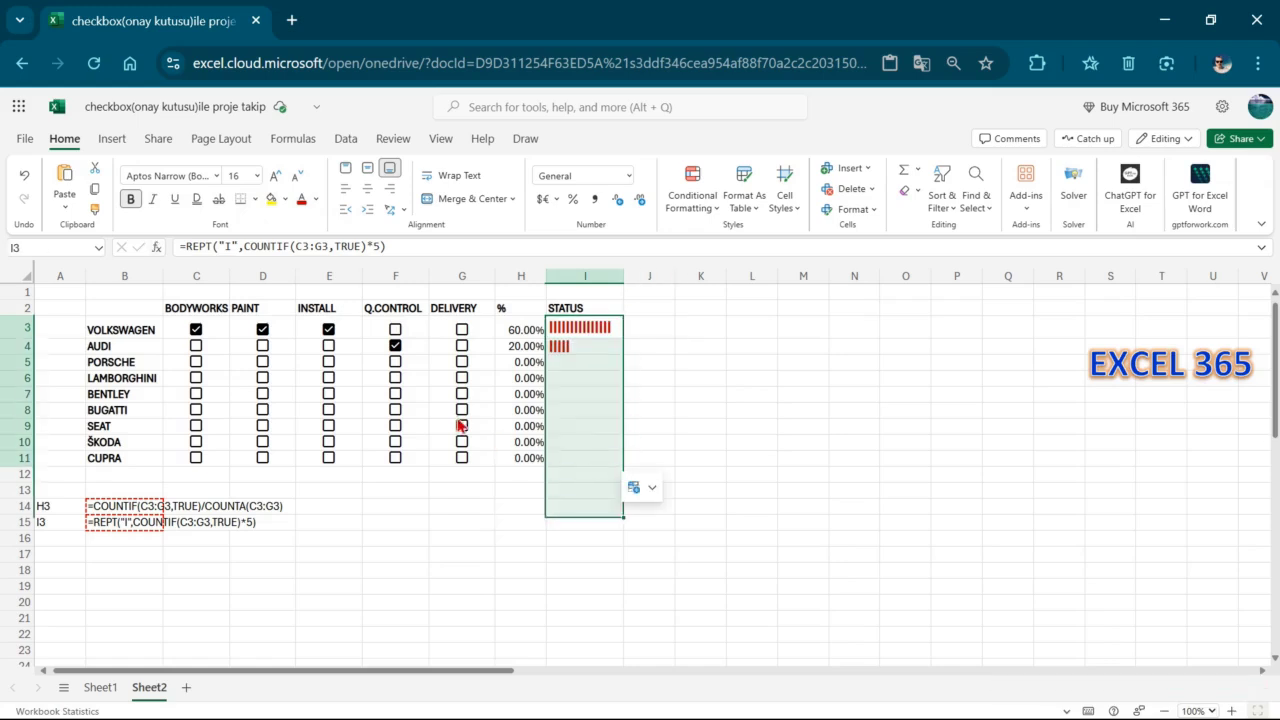
Step: Check all five stage boxes in the PORSCHE row and widen the STATUS column to hold the full bar
{"action": "left_click", "coordinate": [196, 374]}
{"action": "left_click", "coordinate": [264, 380]}
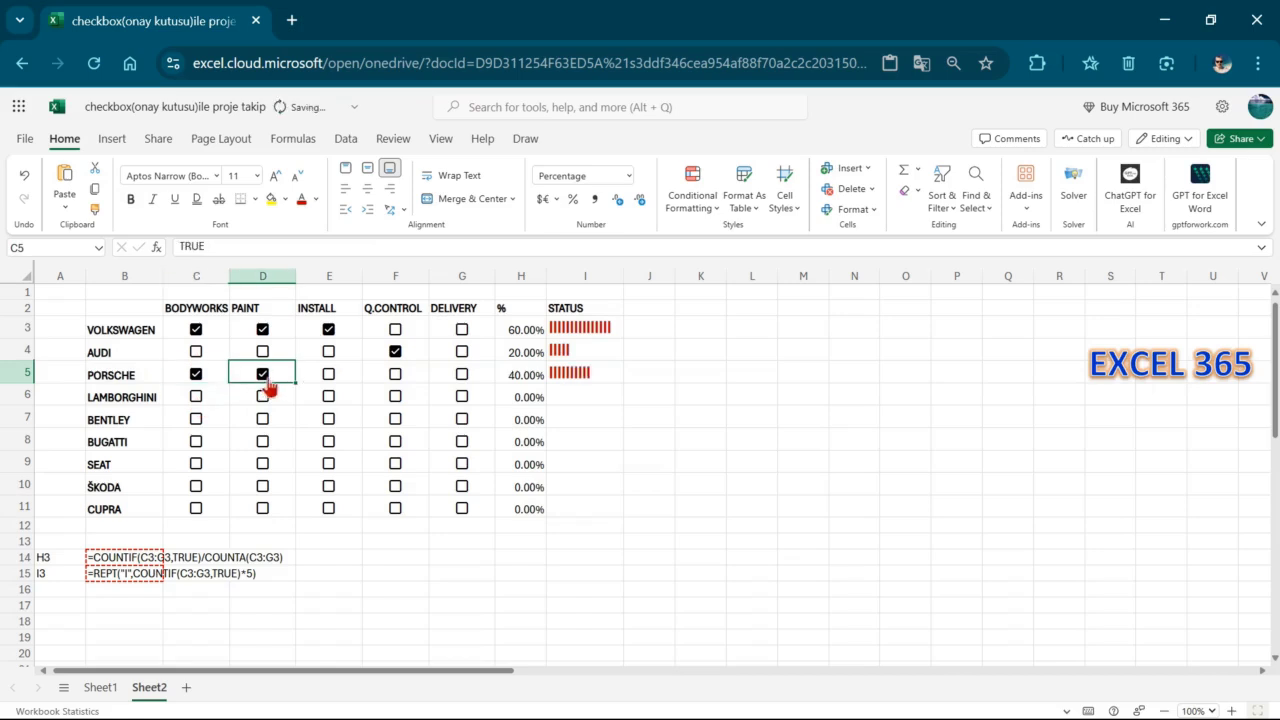
{"action": "left_click", "coordinate": [329, 378]}
{"action": "left_click", "coordinate": [396, 377]}
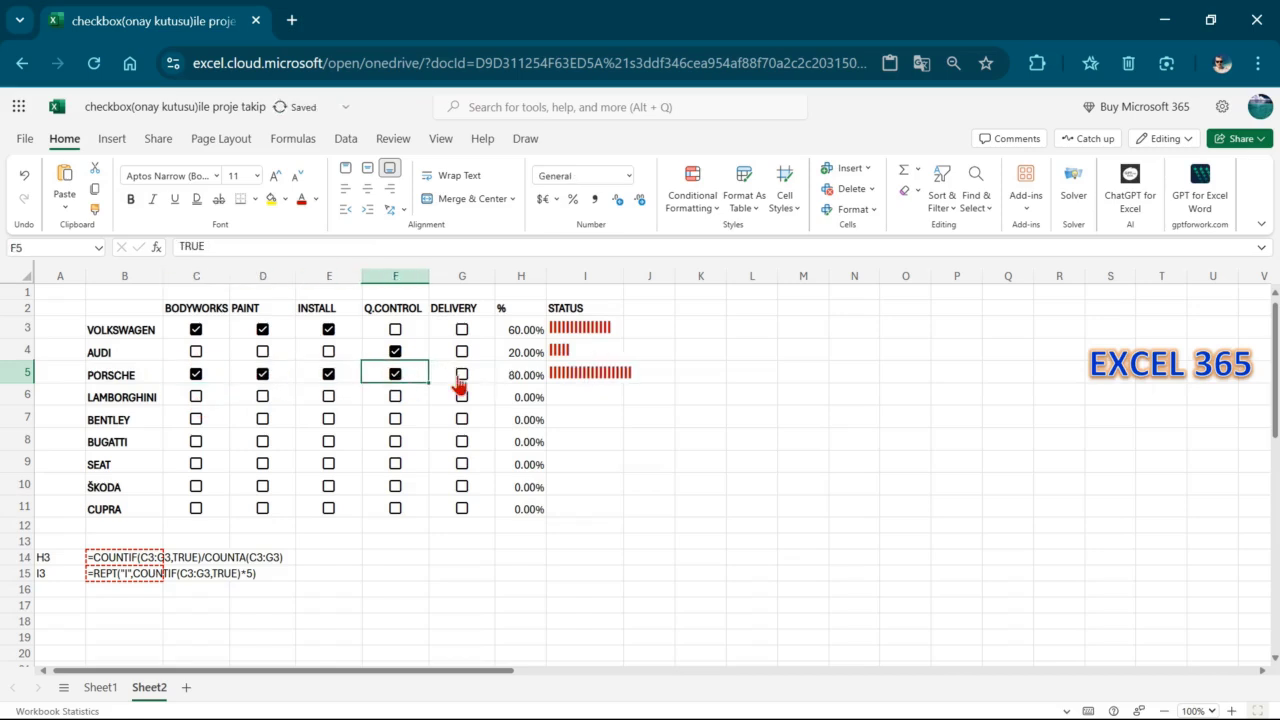
{"action": "left_click", "coordinate": [461, 375]}
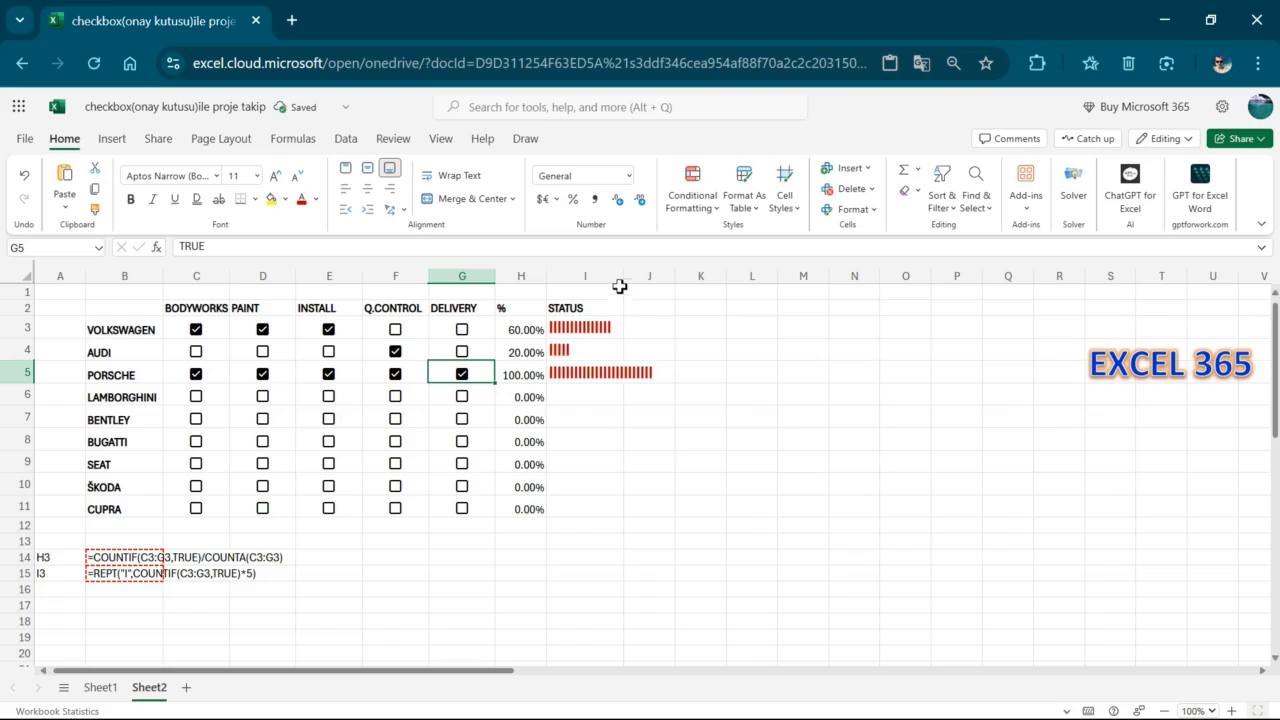
{"action": "left_click_drag", "start_coordinate": [624, 277], "coordinate": [662, 283]}
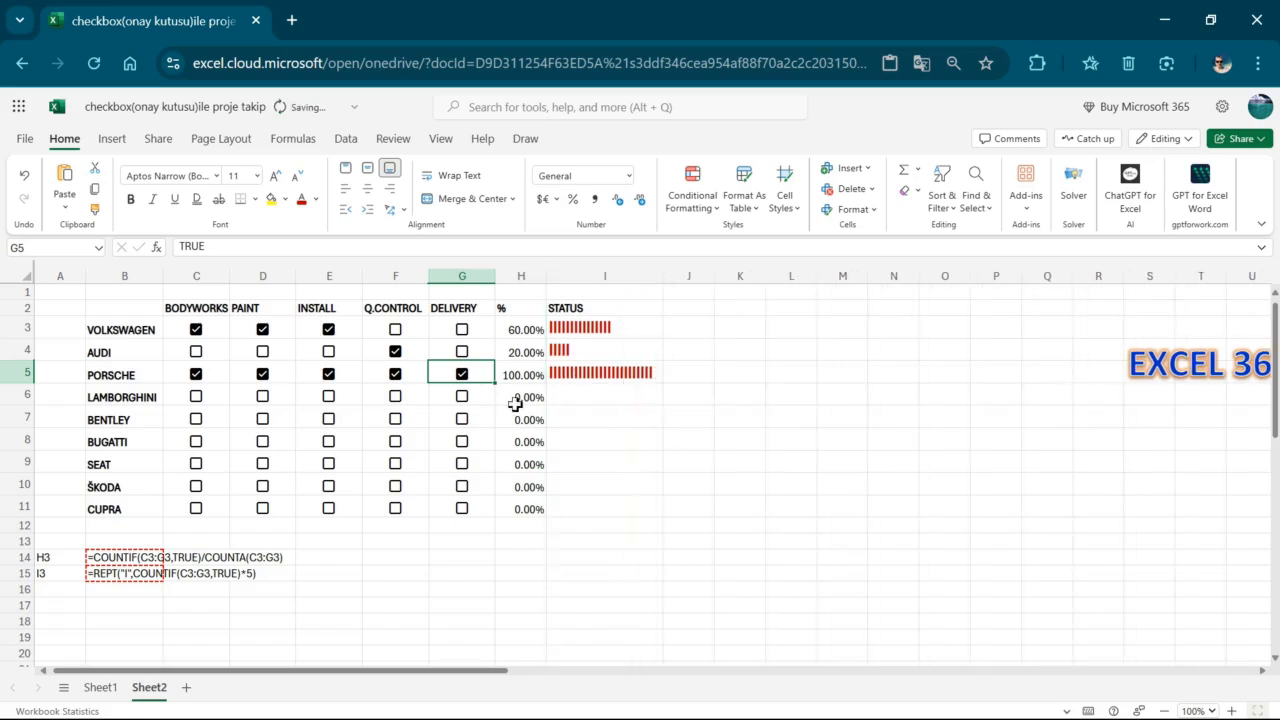
{"action": "left_click", "coordinate": [612, 373]}
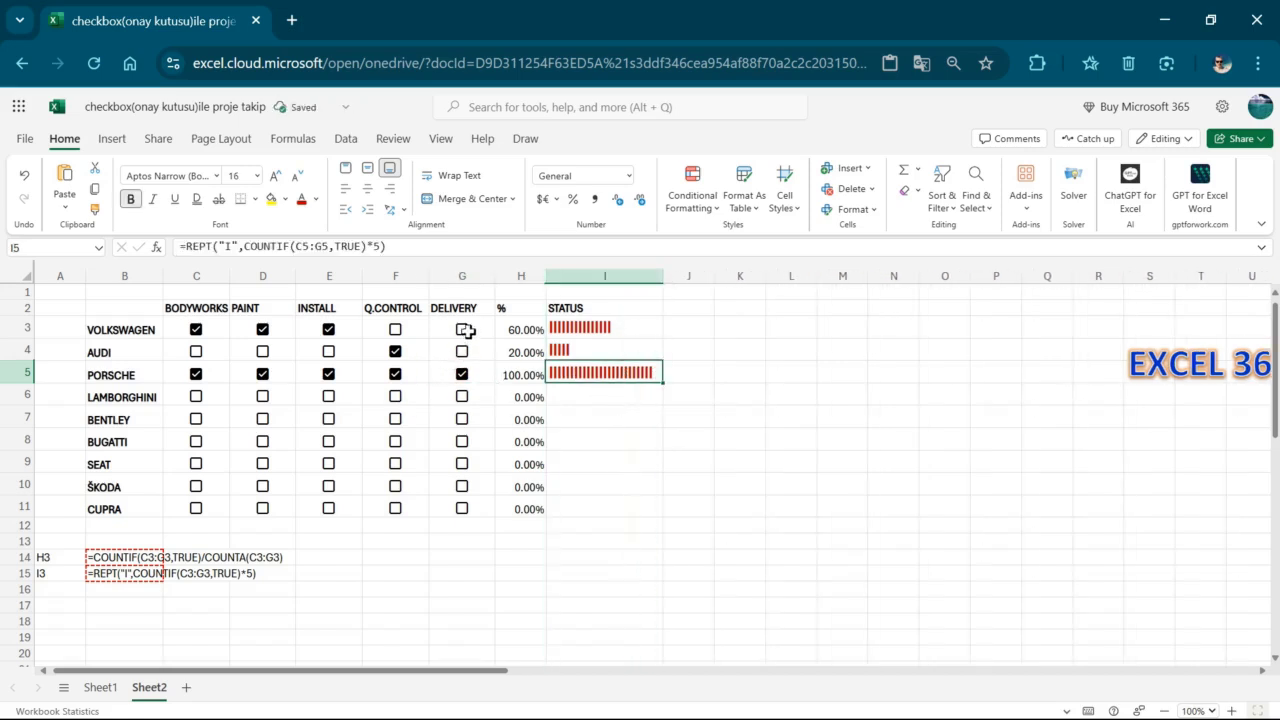
Step: Check DELIVERY and Q.CONTROL for VOLKSWAGEN, PAINT for BENTLEY and BUGATTI, and INSTALL for BUGATTI and ŠKODA
{"action": "left_click", "coordinate": [463, 330]}
{"action": "left_click", "coordinate": [395, 330]}
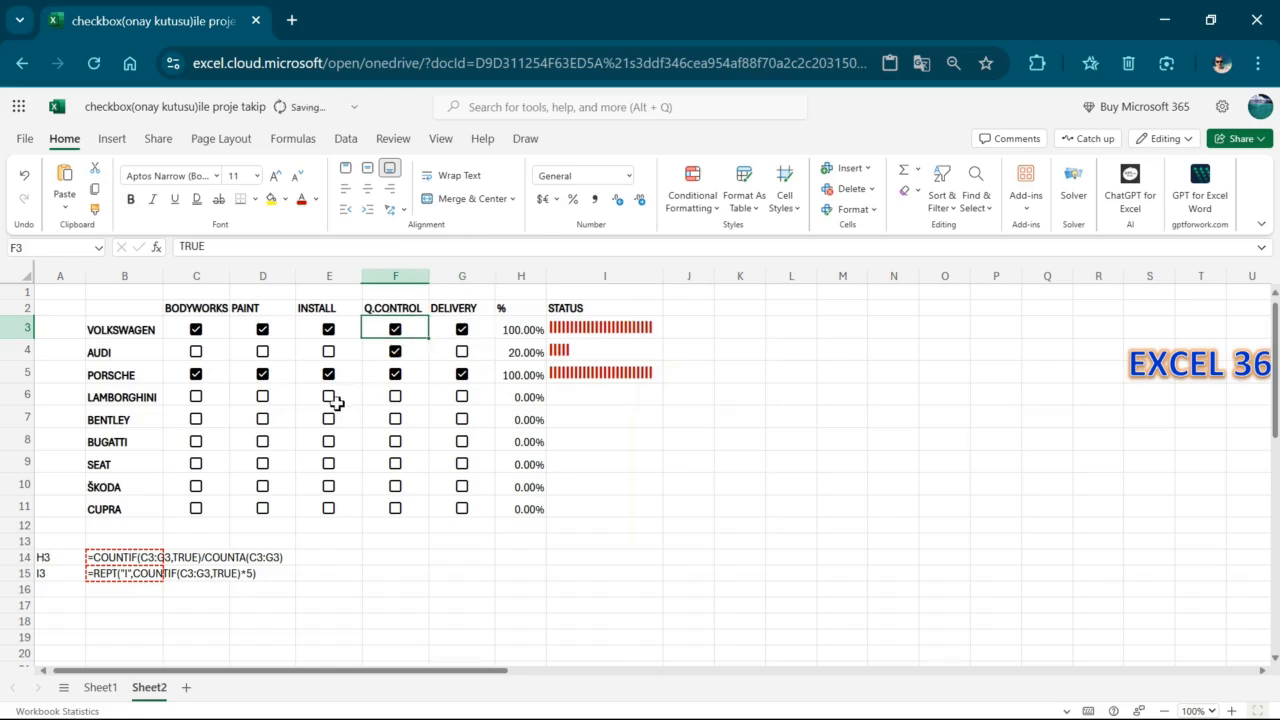
{"action": "left_click", "coordinate": [263, 420]}
{"action": "left_click", "coordinate": [263, 441]}
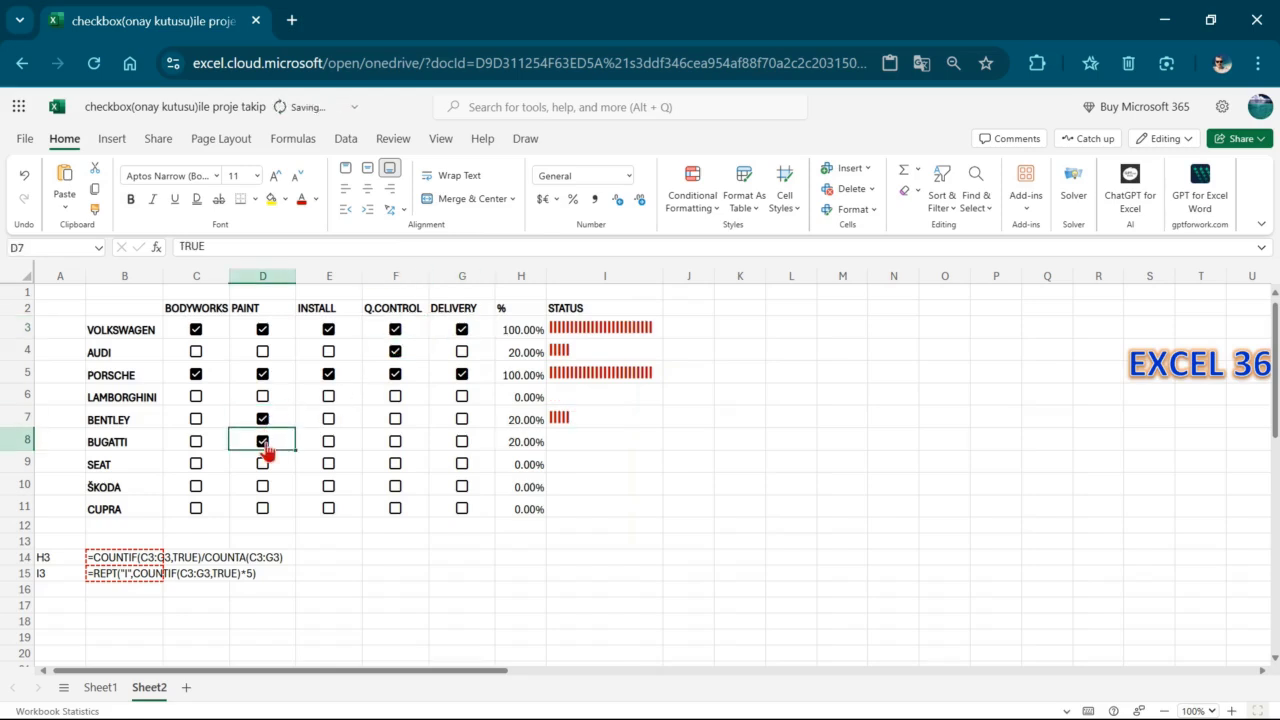
{"action": "left_click", "coordinate": [334, 443]}
{"action": "left_click", "coordinate": [330, 442]}
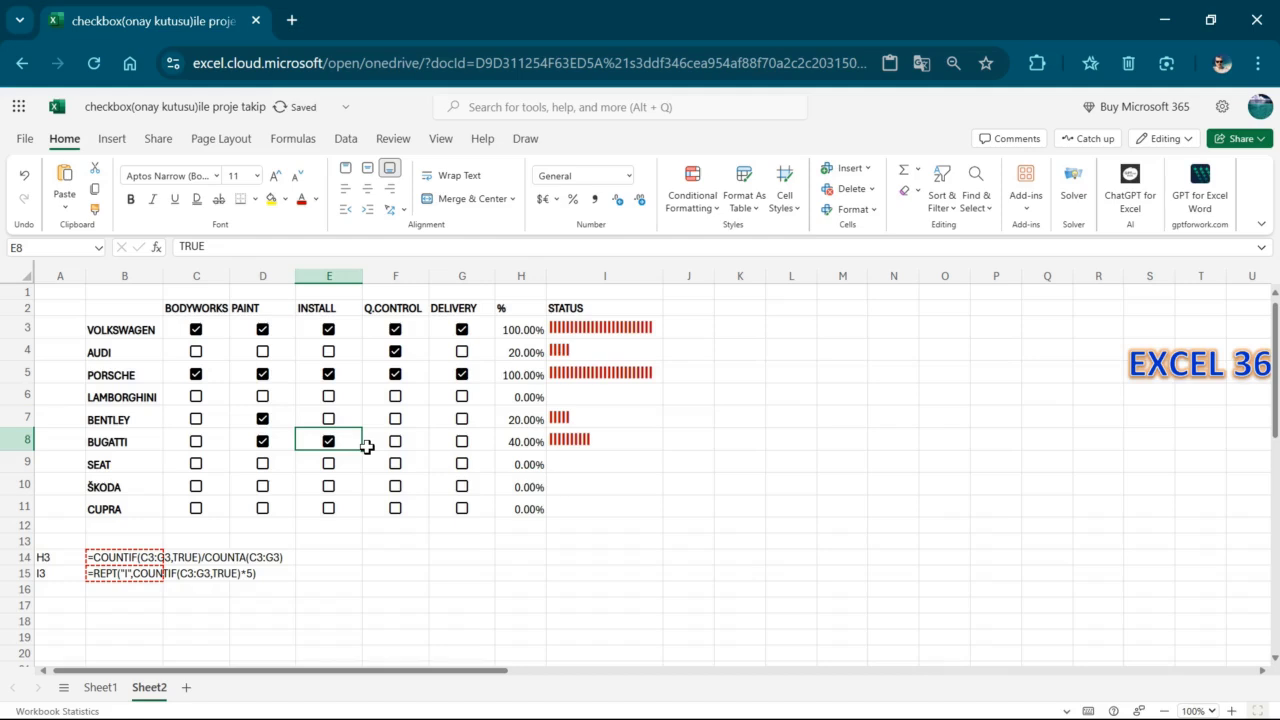
{"action": "left_click", "coordinate": [330, 488]}
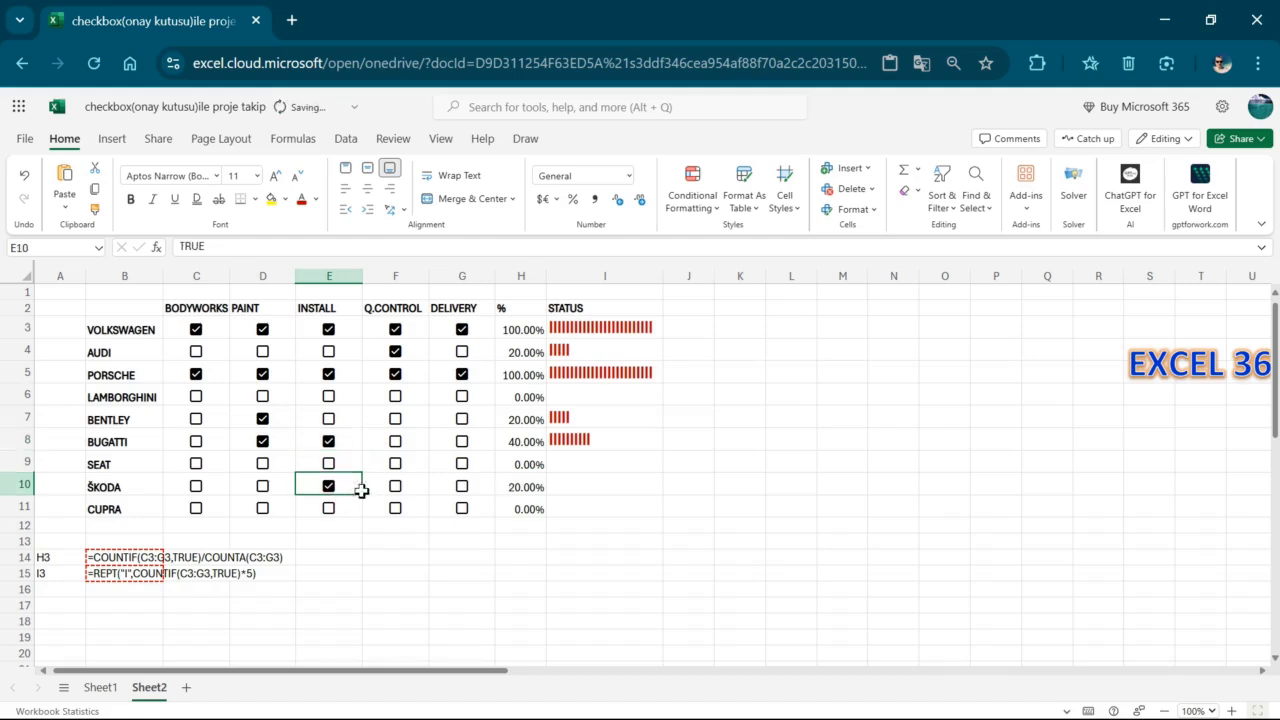
Step: Check Q.CONTROL for CUPRA, SEAT, BUGATTI and BENTLEY, and INSTALL for LAMBORGHINI
{"action": "left_click", "coordinate": [398, 510]}
{"action": "left_click", "coordinate": [396, 464]}
{"action": "left_click", "coordinate": [396, 441]}
{"action": "left_click", "coordinate": [396, 421]}
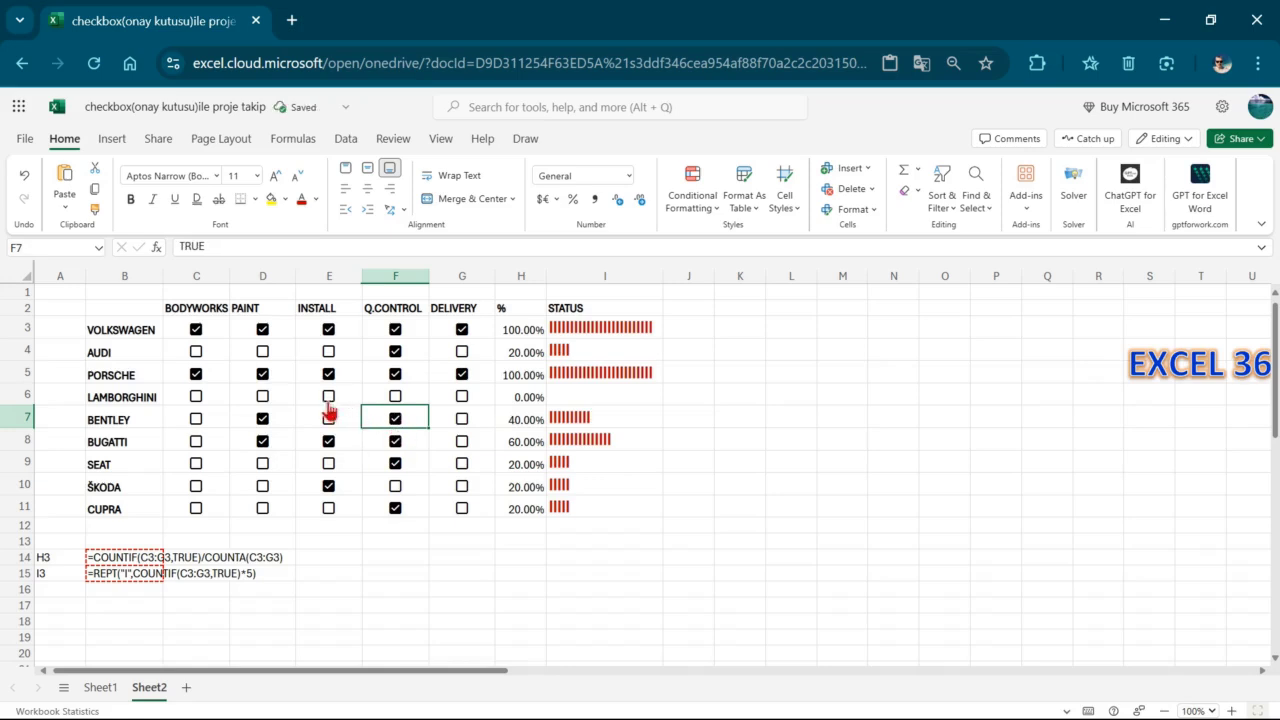
{"action": "left_click", "coordinate": [329, 397]}
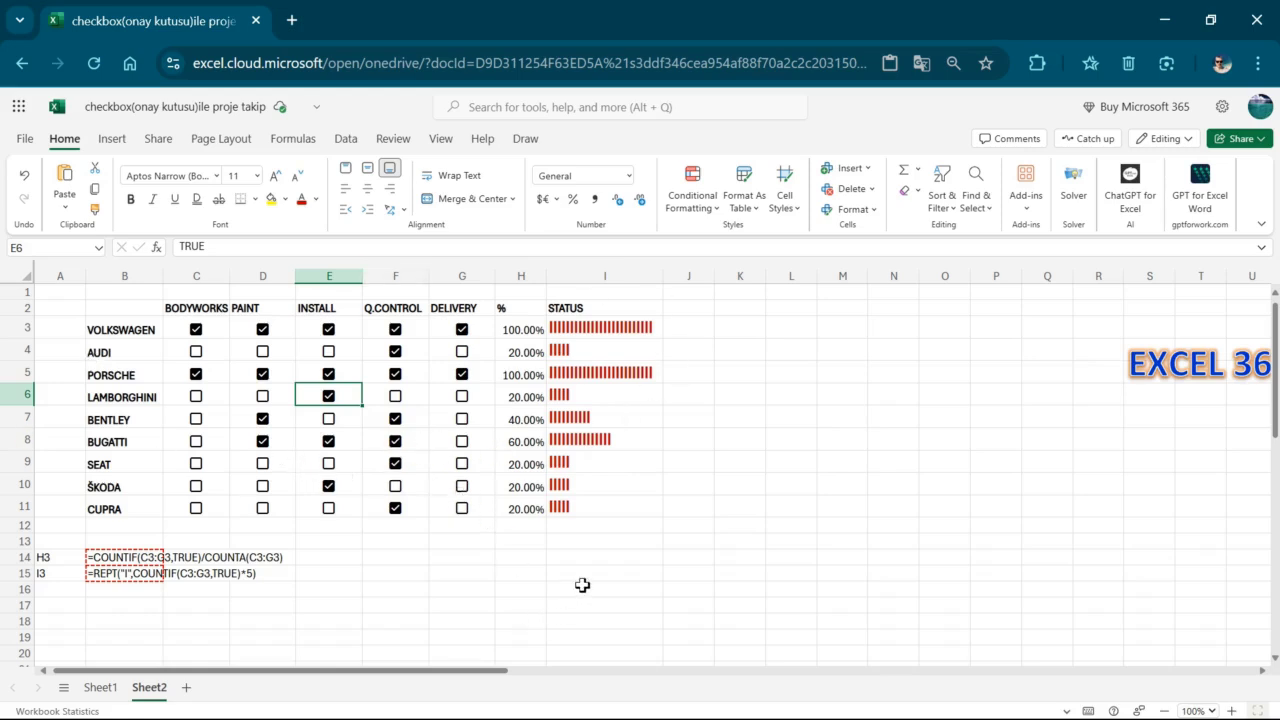
{"action": "key", "text": "super+d"}
{"action": "left_click", "coordinate": [1046, 702]}
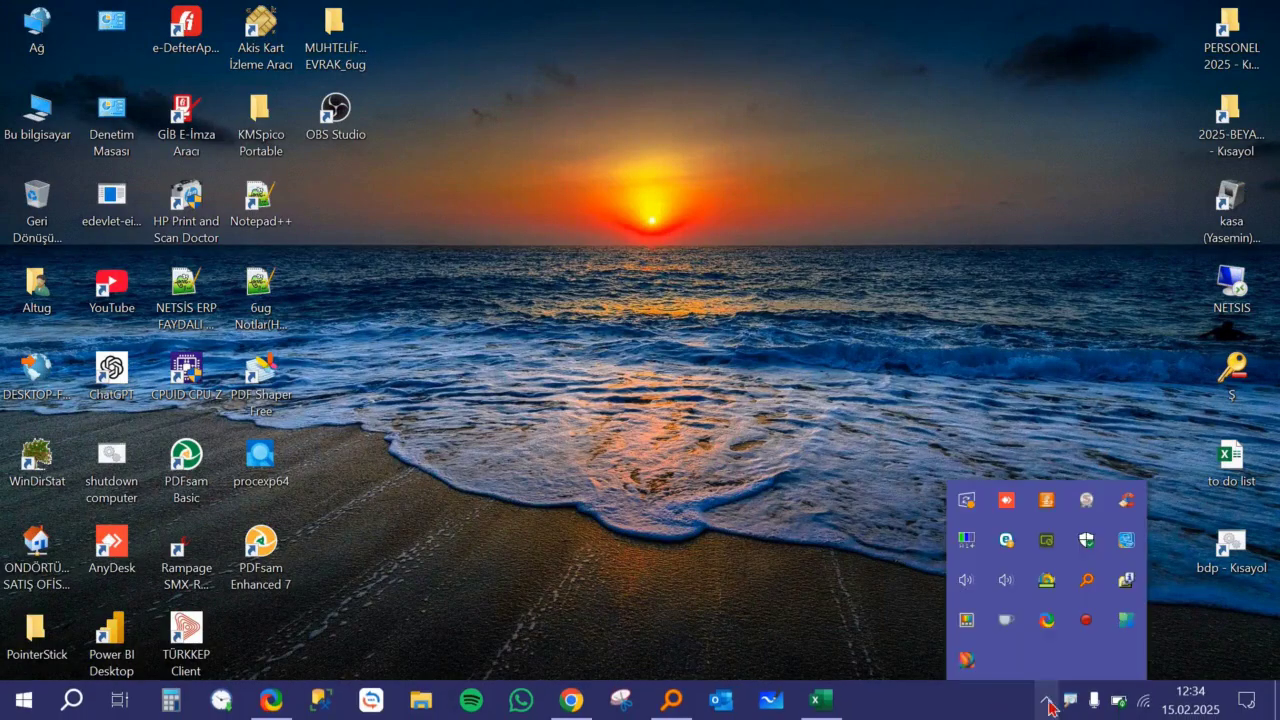